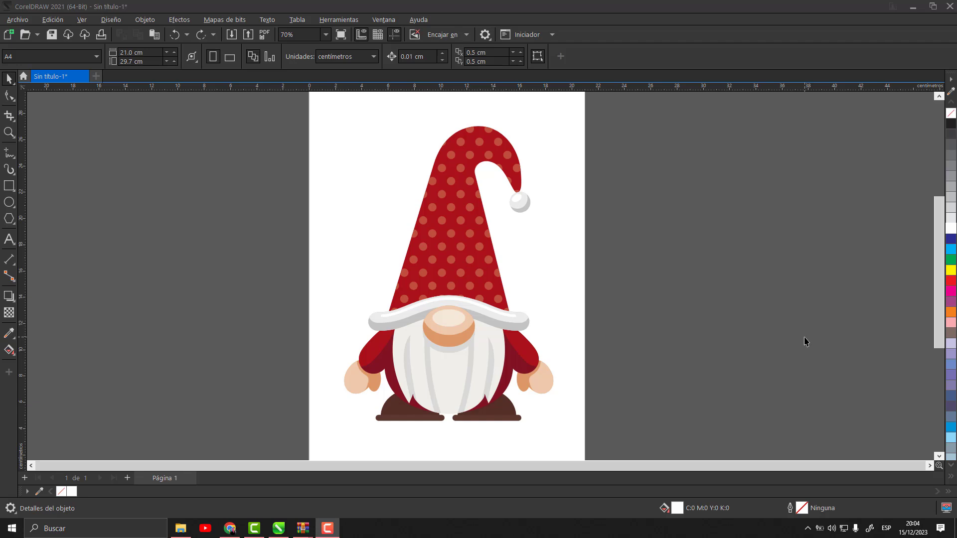
# Examine the gnome illustration on the page up close and as a whole.
pyautogui.scroll(-6, 239, 331)
pyautogui.scroll(3, 399, 317)
pyautogui.click(293, 301)
pyautogui.scroll(-2, 293, 300)
pyautogui.scroll(5, 293, 301)
pyautogui.scroll(2, 293, 301)
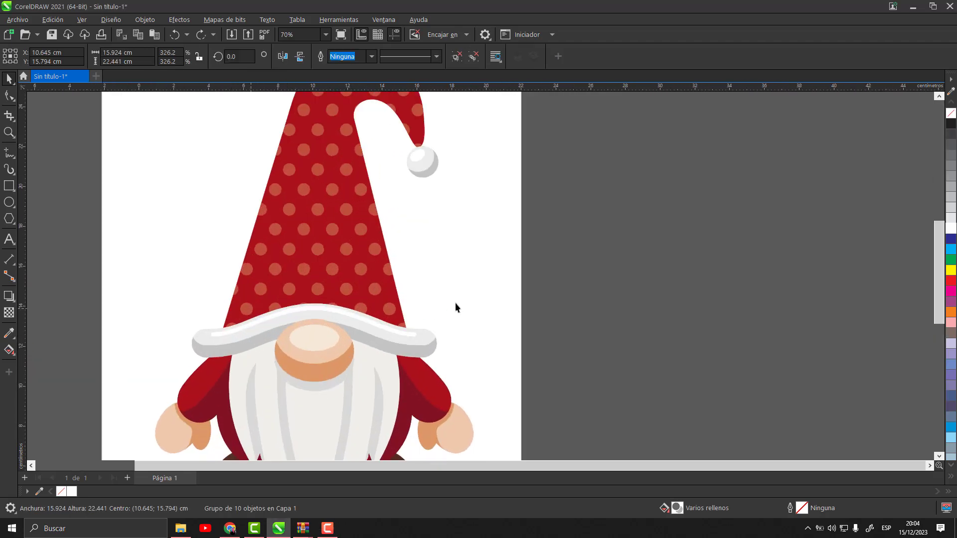
pyautogui.scroll(-3, 453, 304)
pyautogui.scroll(2, 384, 324)
# Move the gnome group off the page into the empty workspace well to its right.
pyautogui.moveTo(392, 279); pyautogui.dragTo(667, 255)
pyautogui.scroll(-2, 353, 294)
pyautogui.moveTo(581, 262); pyautogui.dragTo(697, 239)
pyautogui.scroll(3, 697, 240)
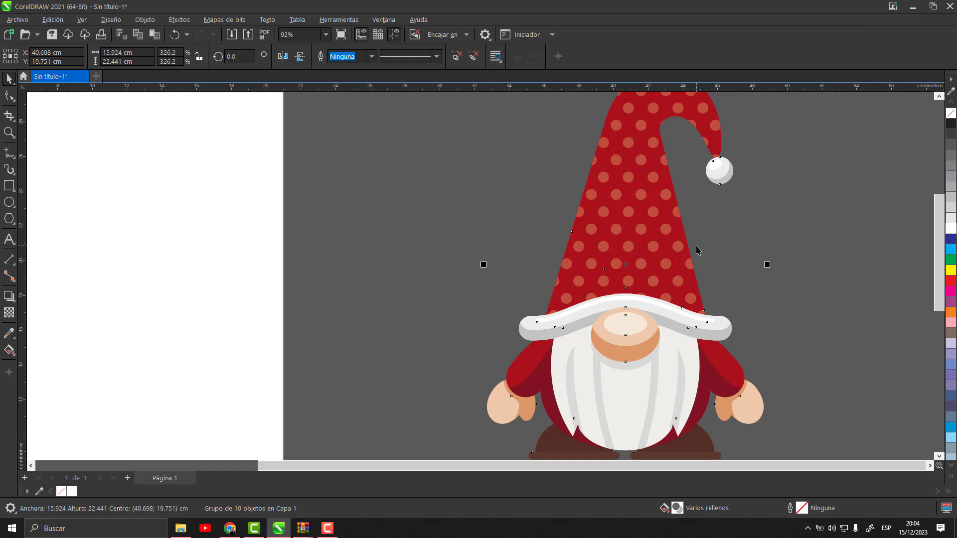
pyautogui.scroll(-5, 641, 226)
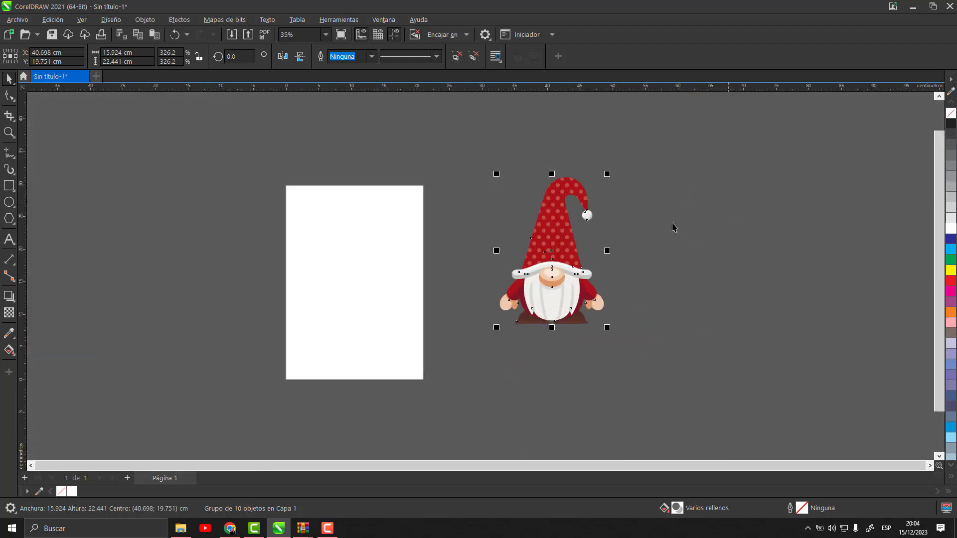
pyautogui.scroll(2, 688, 219)
pyautogui.moveTo(508, 253); pyautogui.dragTo(652, 268)
pyautogui.click(500, 245)
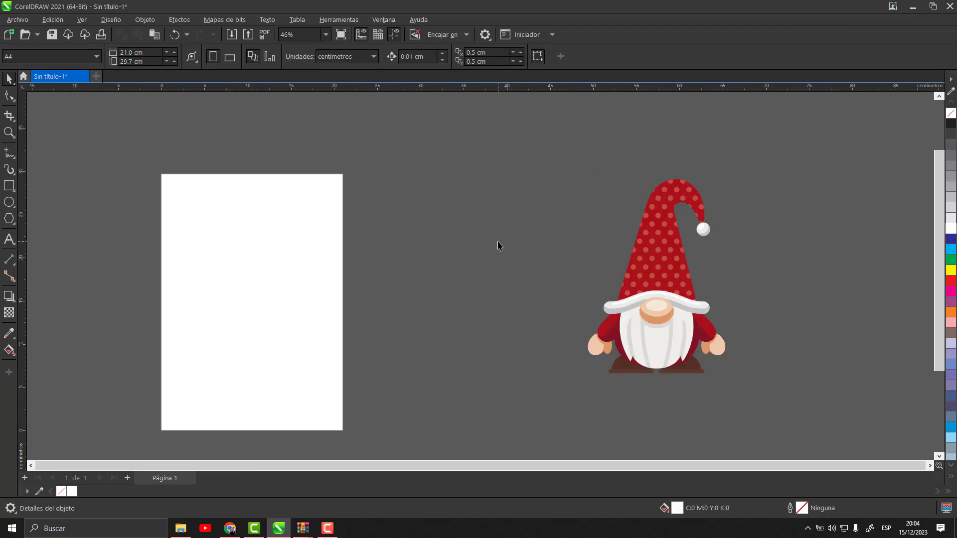
# Paste the white mug image and position it on the upper part of the page.
pyautogui.hotkey('ctrl', 'v')
pyautogui.scroll(2, 157, 222)
pyautogui.scroll(1, 235, 226)
pyautogui.moveTo(329, 231); pyautogui.dragTo(369, 240)
pyautogui.scroll(-1, 372, 241)
pyautogui.click(504, 247)
pyautogui.scroll(1, 409, 228)
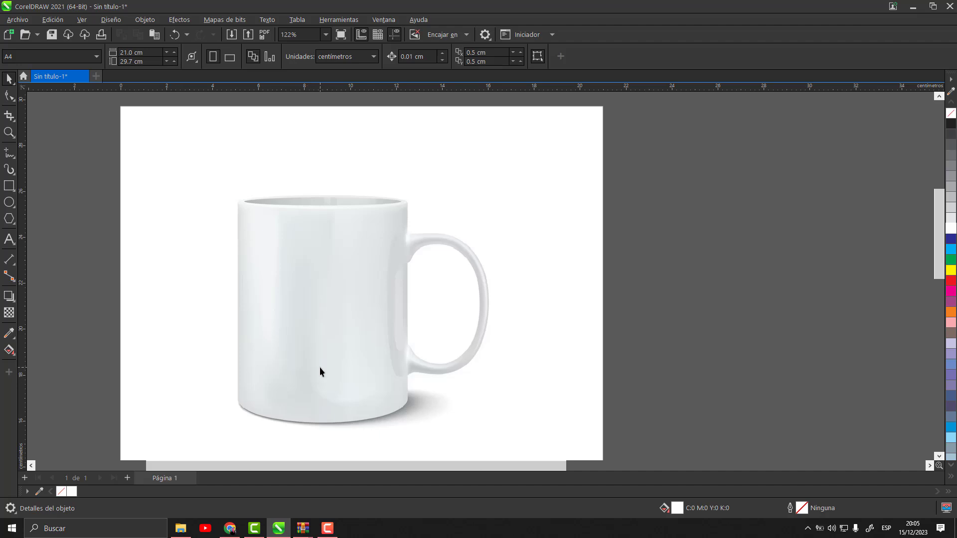
# Draw a rectangle about 20.5 × 9.6 cm in the workspace between the page and the gnome.
pyautogui.scroll(-3, 319, 367)
pyautogui.scroll(1, 444, 359)
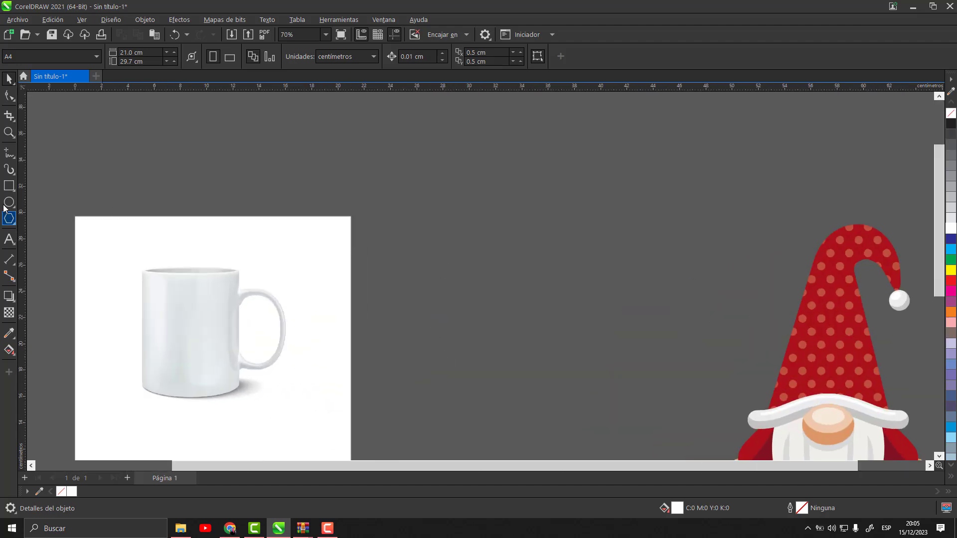
pyautogui.click(6, 187)
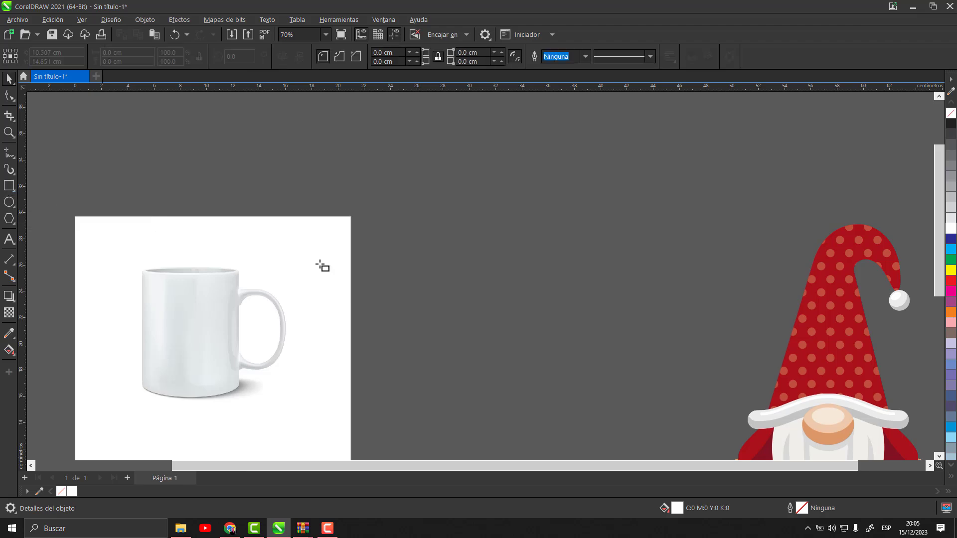
pyautogui.moveTo(427, 237); pyautogui.dragTo(696, 363)
pyautogui.scroll(1, 739, 336)
pyautogui.click(8, 79)
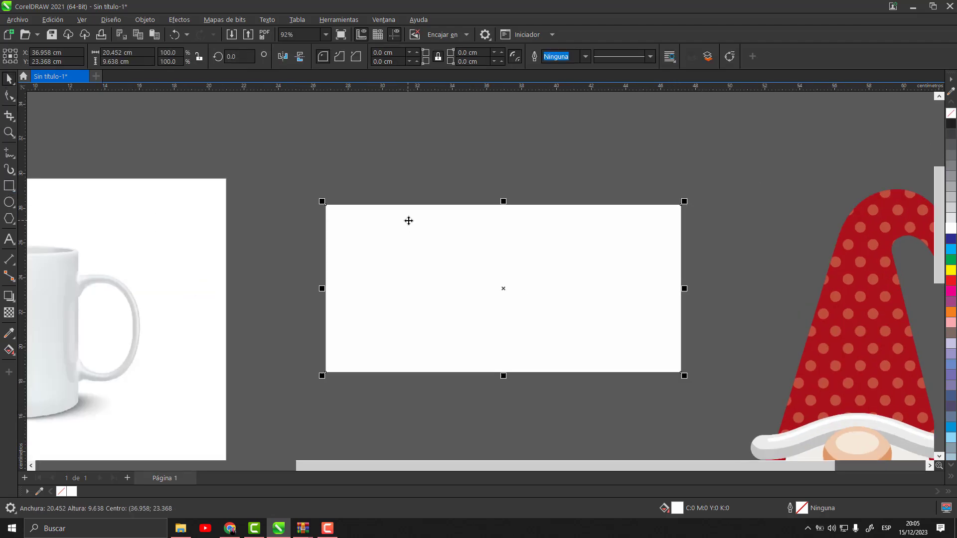
# Set the document units to centimetres.
pyautogui.click(280, 174)
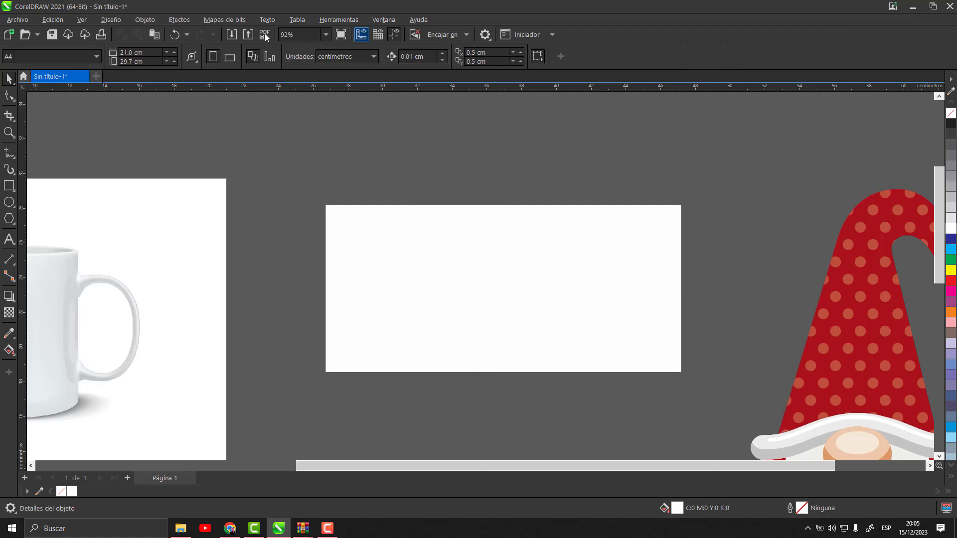
pyautogui.click(352, 58)
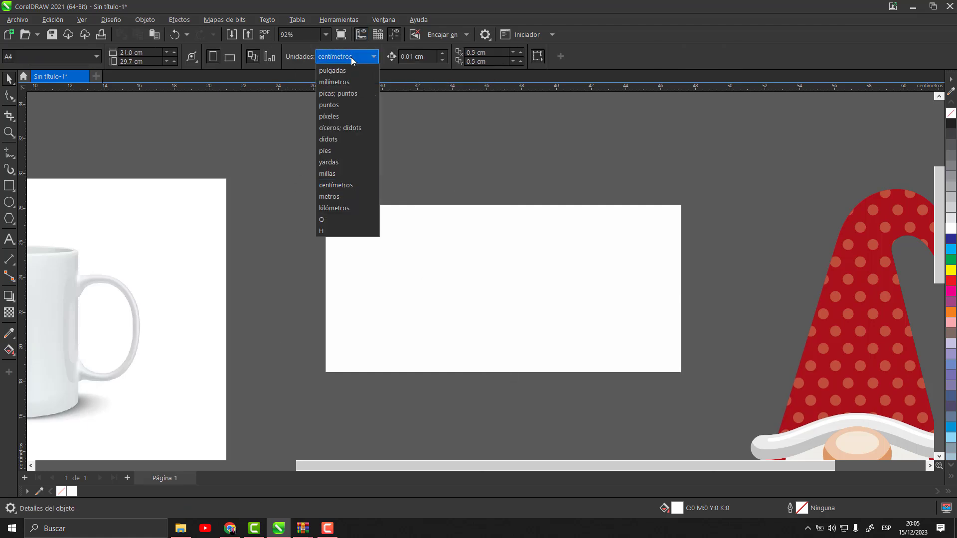
pyautogui.click(336, 185)
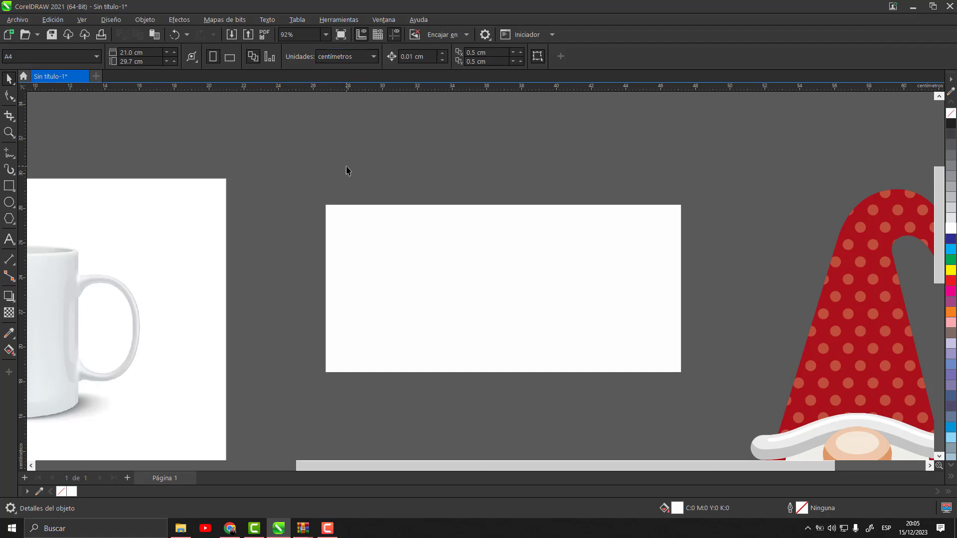
# Shift the rectangle slightly and set its width to 20 cm and its height to 9 cm.
pyautogui.moveTo(586, 273); pyautogui.dragTo(560, 252)
pyautogui.scroll(1, 611, 247)
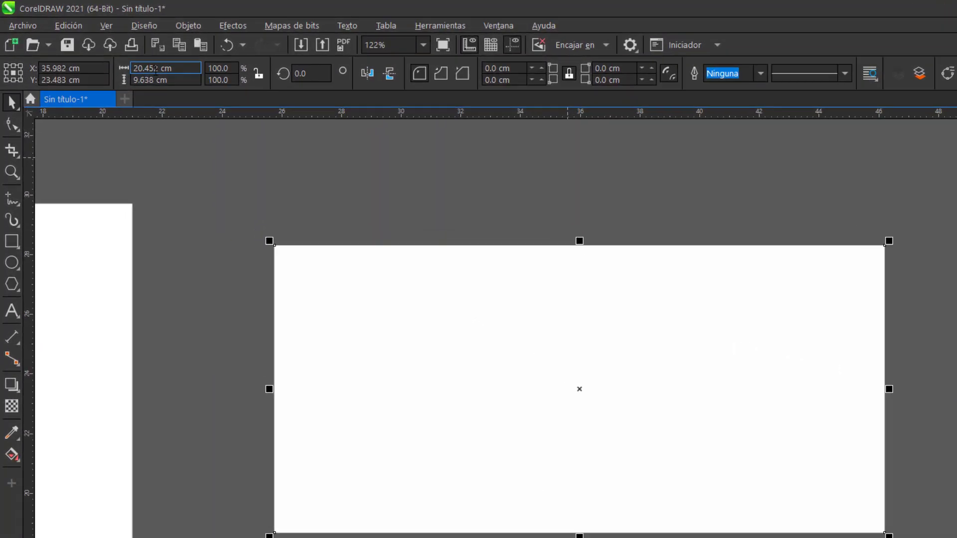
pyautogui.moveTo(133, 53); pyautogui.dragTo(71, 67)
pyautogui.write('20')
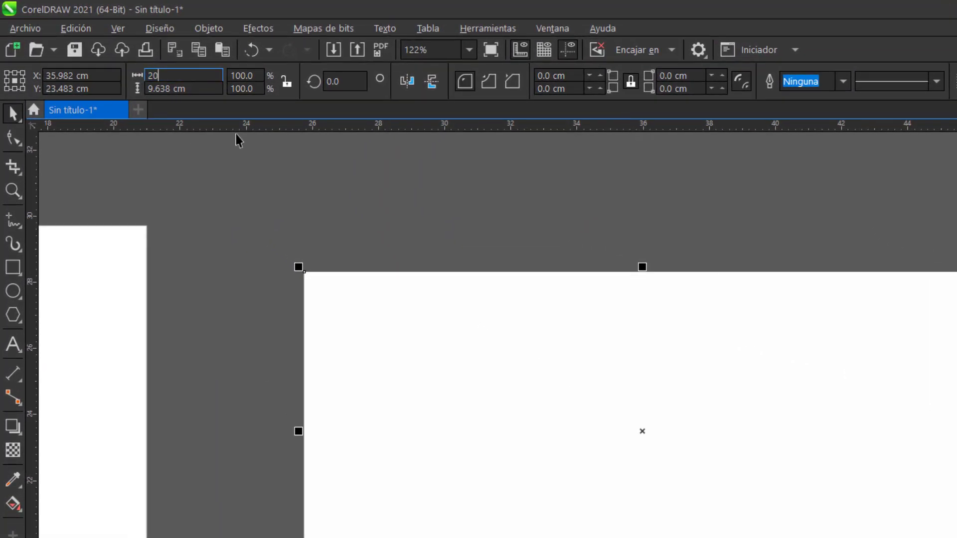
pyautogui.press('Tab')
pyautogui.write('9')
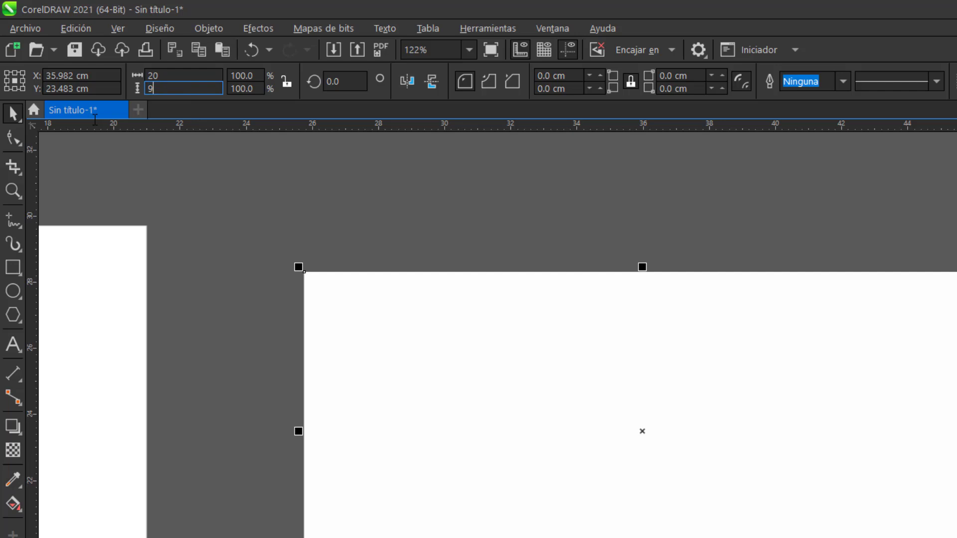
pyautogui.press('Return')
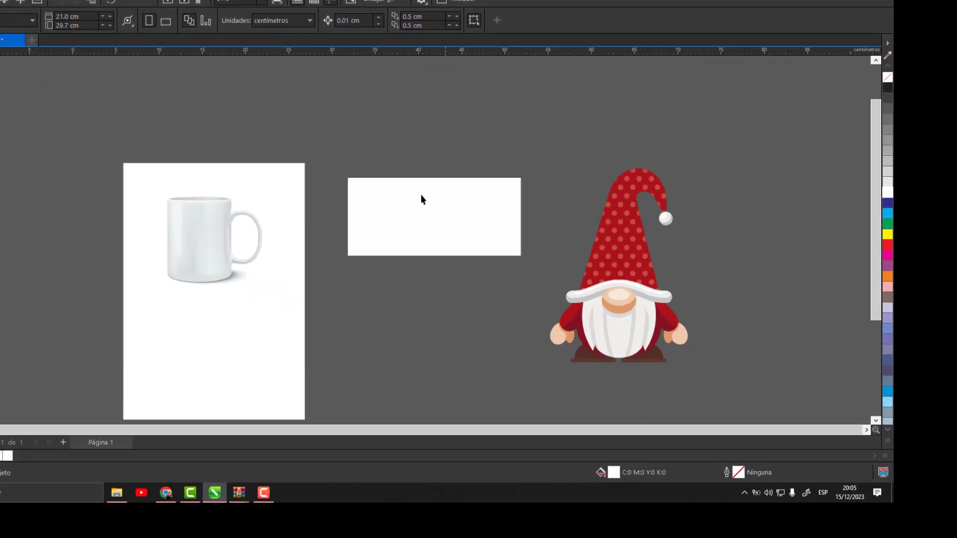
# Move the mug image off the page beside the rectangle and spread the rectangle and the gnome farther out.
pyautogui.moveTo(472, 195); pyautogui.dragTo(520, 192)
pyautogui.moveTo(212, 238); pyautogui.dragTo(344, 214)
pyautogui.scroll(-1, 489, 217)
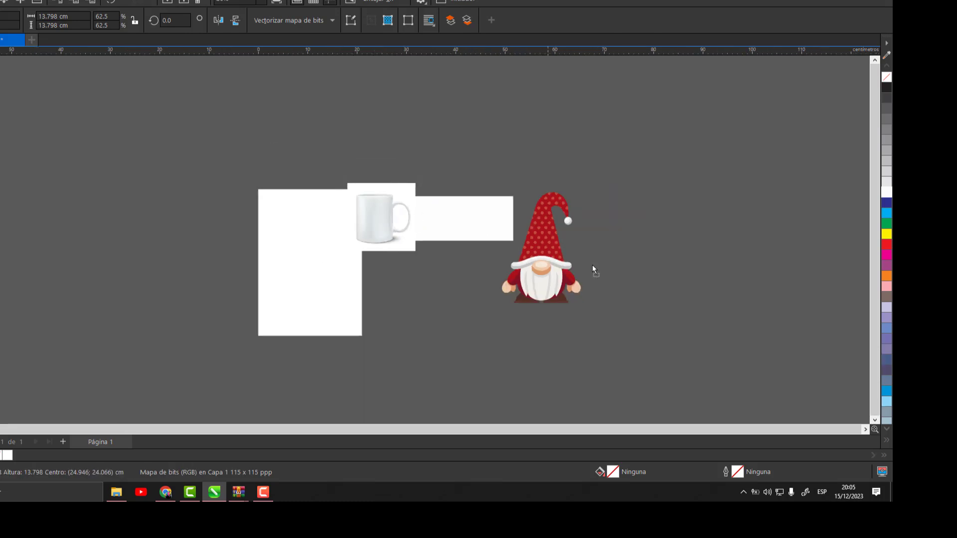
pyautogui.moveTo(567, 259); pyautogui.dragTo(622, 275)
pyautogui.scroll(1, 466, 193)
pyautogui.moveTo(331, 234); pyautogui.dragTo(390, 230)
# Move the rectangle over the mug and resize it to about 19.2 × 8.6 cm.
pyautogui.moveTo(480, 227); pyautogui.dragTo(334, 257)
pyautogui.scroll(2, 493, 239)
pyautogui.moveTo(475, 328); pyautogui.dragTo(466, 322)
# Mirror the mug image horizontally and shift the rectangle so it starts near the handle side of the mug body.
pyautogui.click(299, 174)
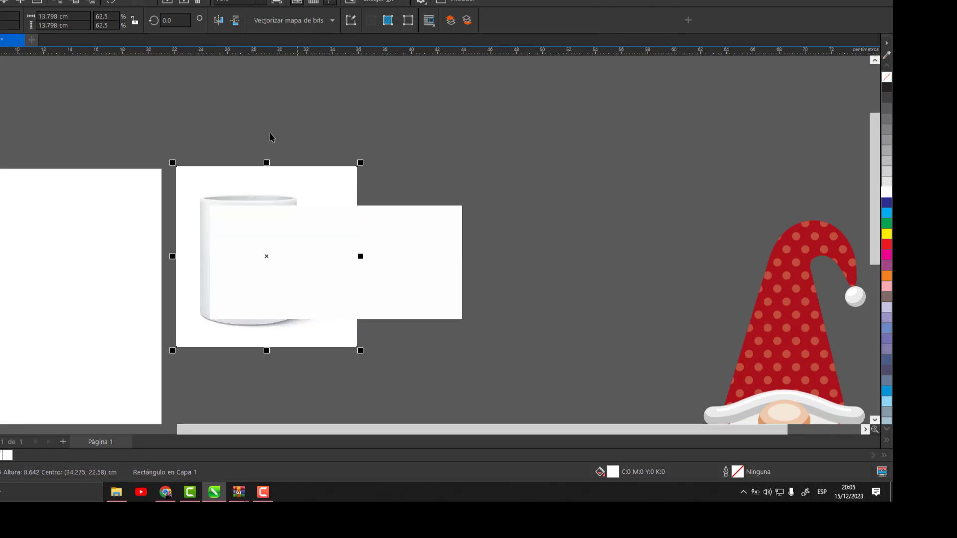
pyautogui.click(218, 20)
pyautogui.moveTo(382, 266); pyautogui.dragTo(417, 264)
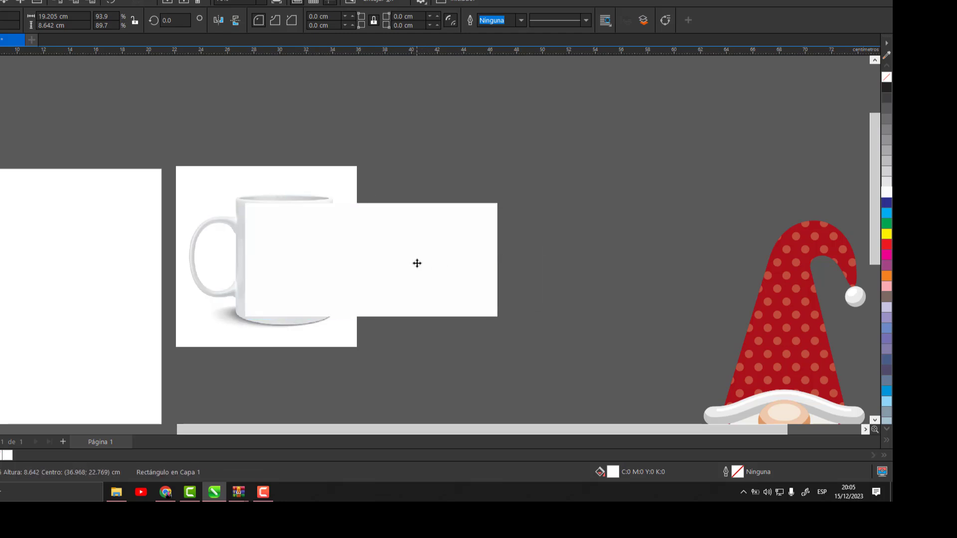
# Give the rectangle a black outline and compare it with the mug body.
pyautogui.rightClick(887, 87)
pyautogui.press('Escape')
pyautogui.scroll(2, 327, 255)
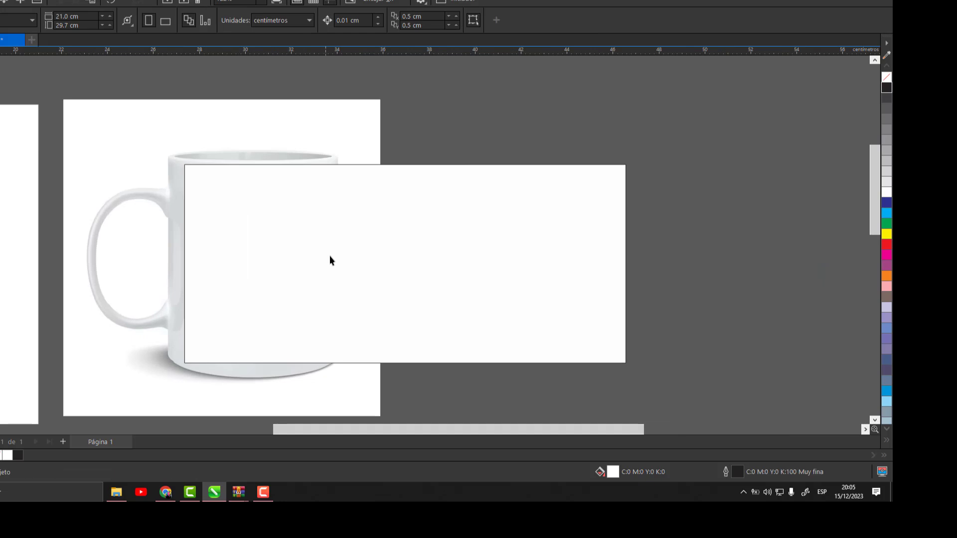
pyautogui.scroll(-2, 357, 232)
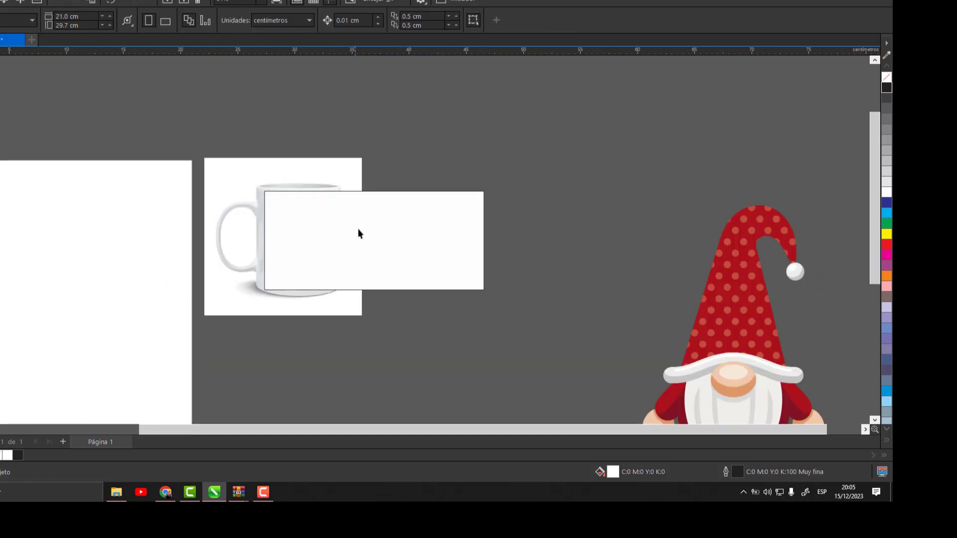
pyautogui.scroll(1, 359, 229)
pyautogui.scroll(1, 428, 176)
pyautogui.scroll(-2, 372, 148)
pyautogui.scroll(-1, 393, 145)
# Move the mug image back onto the page and bring the gnome closer to the rectangle.
pyautogui.moveTo(393, 145); pyautogui.dragTo(223, 191)
pyautogui.scroll(2, 420, 167)
pyautogui.scroll(-1, 368, 221)
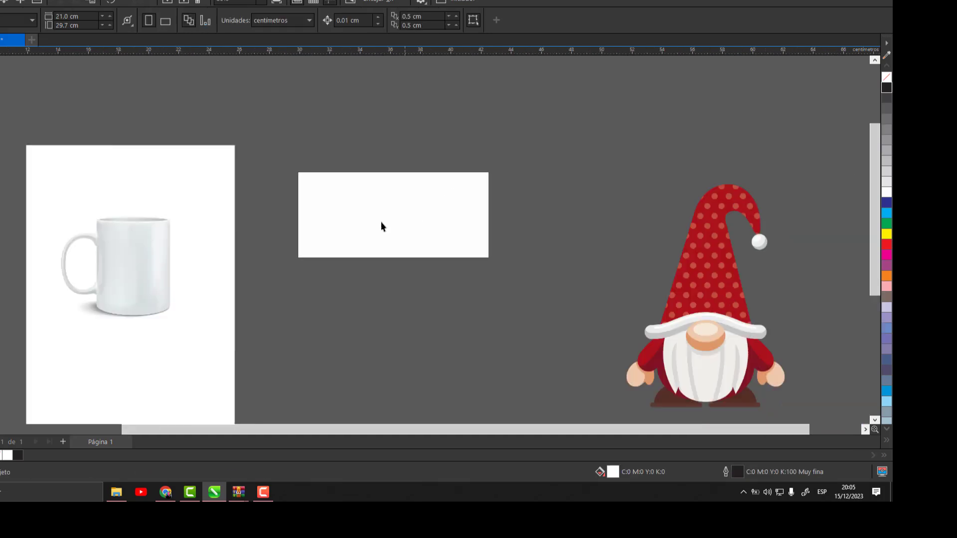
pyautogui.moveTo(694, 293); pyautogui.dragTo(564, 207)
pyautogui.scroll(2, 478, 160)
pyautogui.scroll(-1, 357, 168)
pyautogui.scroll(2, 261, 182)
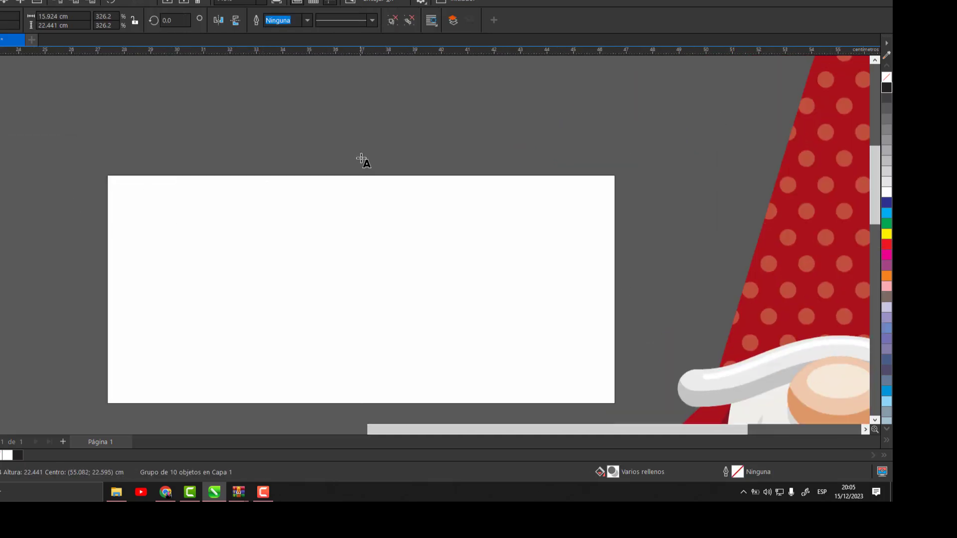
# Add the letter P as text in Swis721 BlkCn BT and place it in the left part of the rectangle.
pyautogui.press('F8')
pyautogui.click(381, 151)
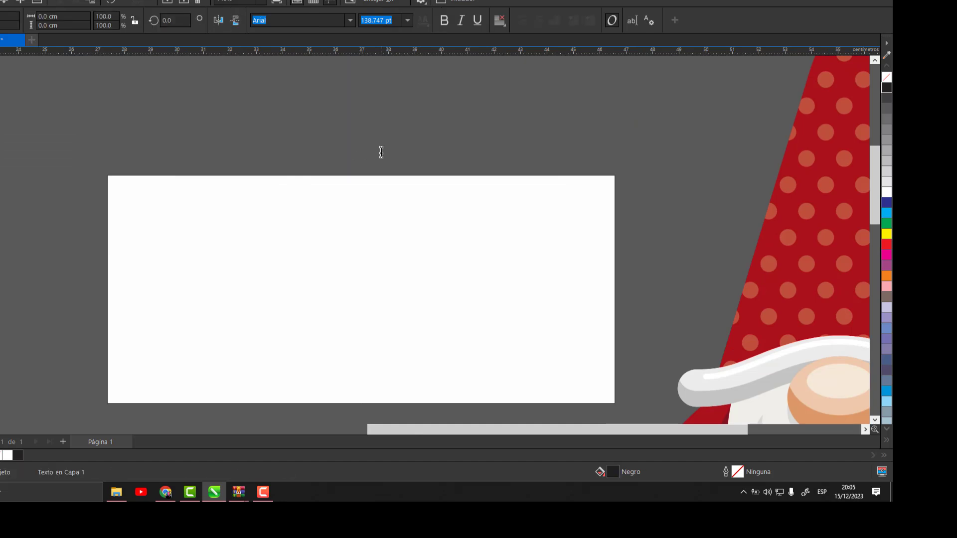
pyautogui.write('P')
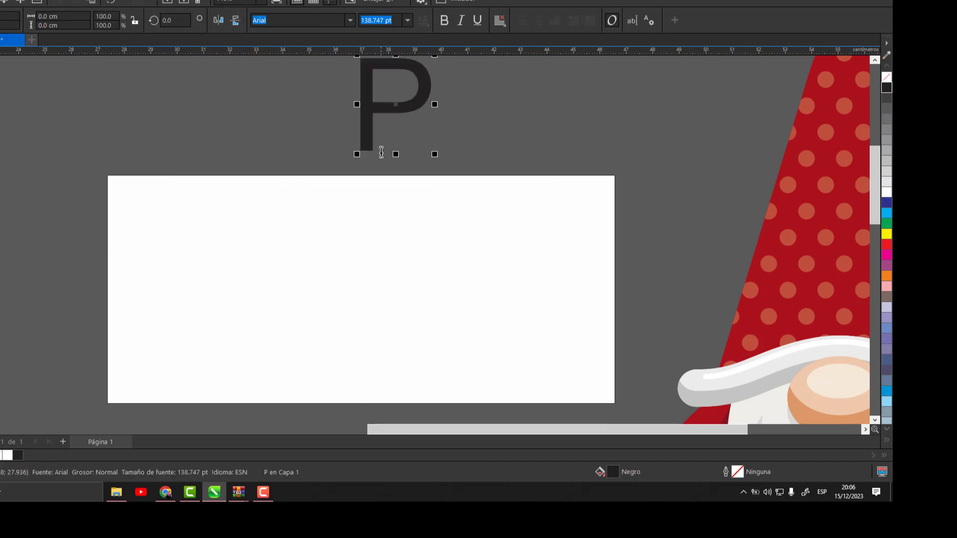
pyautogui.click(345, 22)
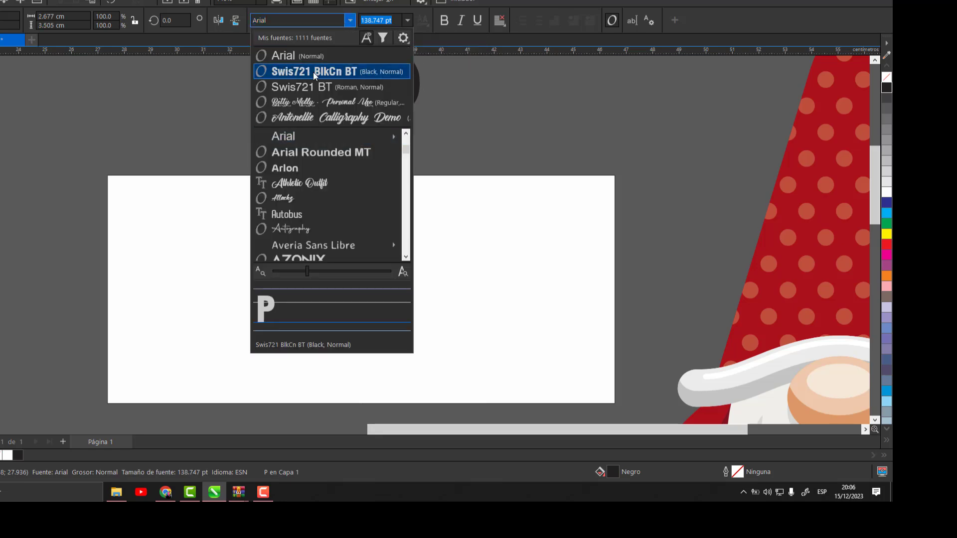
pyautogui.click(306, 73)
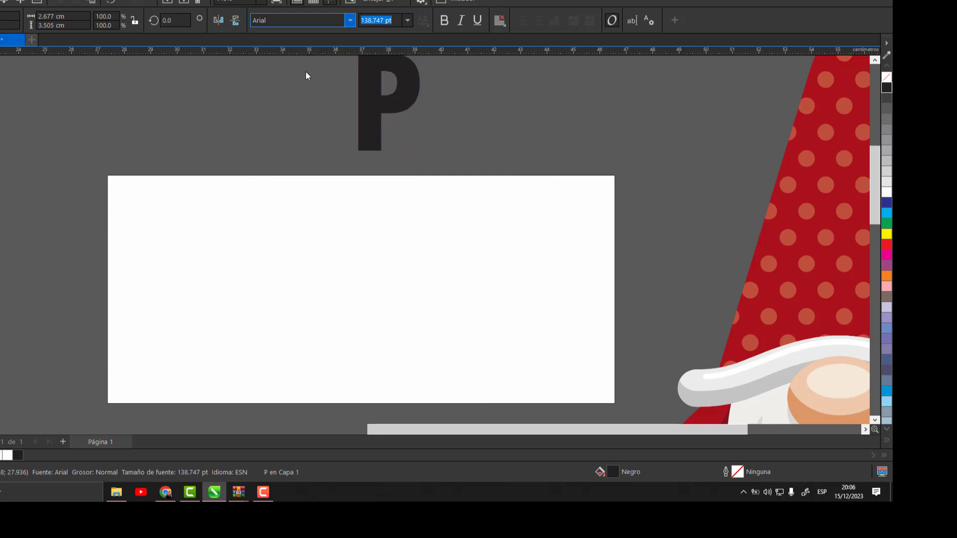
pyautogui.hotkey('ctrl', 'space')
pyautogui.moveTo(355, 142); pyautogui.dragTo(227, 285)
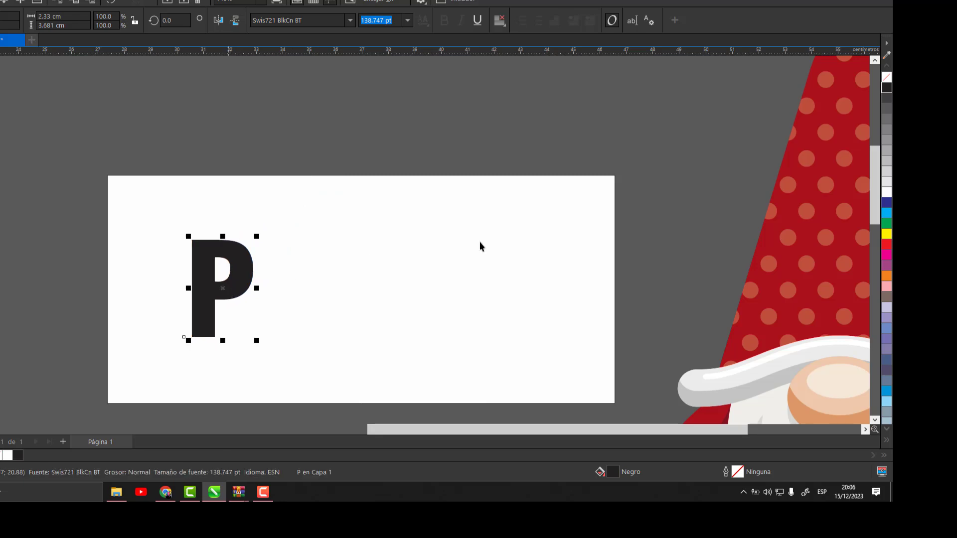
# Try a white fill on the letter P and settle on red.
pyautogui.click(887, 193)
pyautogui.moveTo(100, 120); pyautogui.dragTo(597, 360)
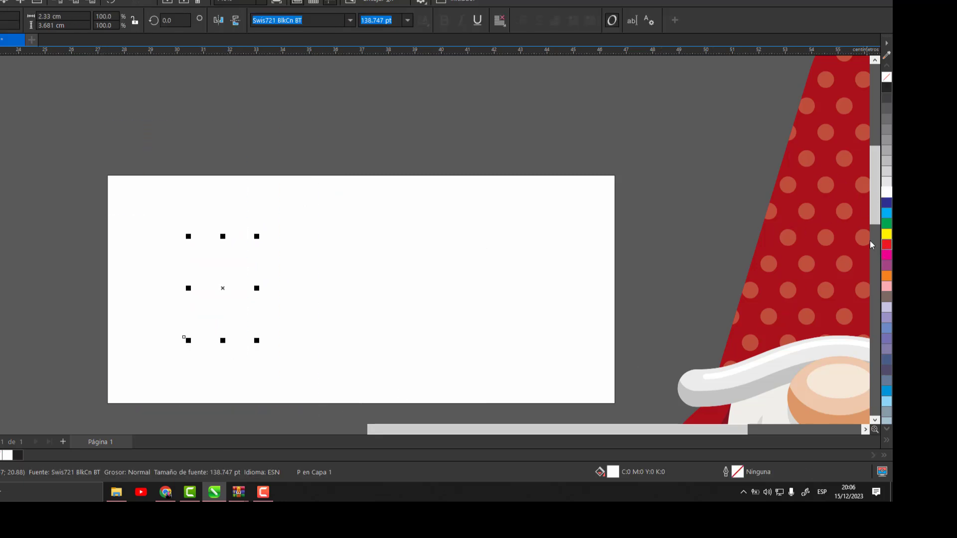
pyautogui.click(887, 245)
pyautogui.click(437, 159)
# Enlarge the letter P inside the rectangle by scaling it from its upper-right corner.
pyautogui.scroll(2, 244, 201)
pyautogui.scroll(-3, 255, 234)
pyautogui.scroll(2, 257, 242)
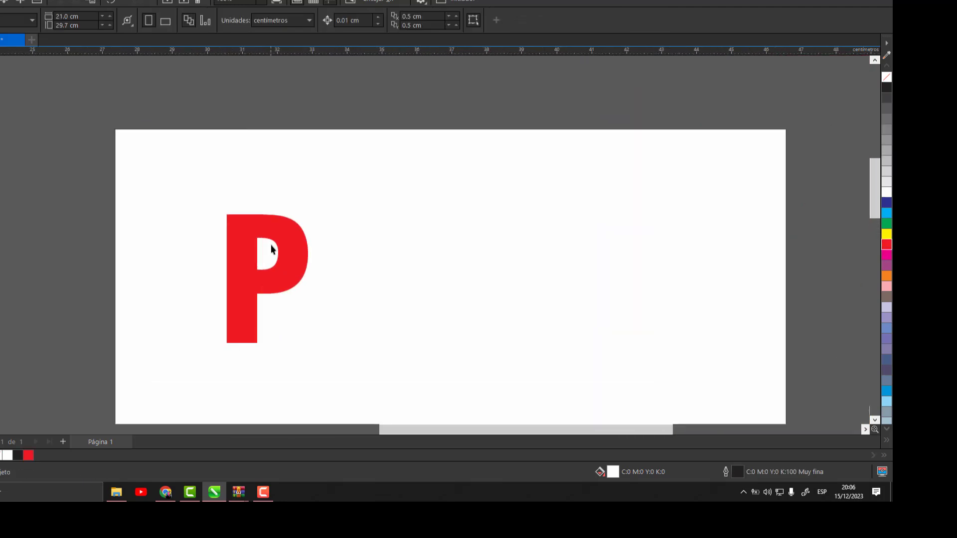
pyautogui.click(284, 242)
pyautogui.click(305, 219)
pyautogui.moveTo(314, 210); pyautogui.dragTo(328, 182)
# Shrink the gnome to about 1.5 × 2.1 cm and bring it to the front at the P's lower-left corner.
pyautogui.scroll(-3, 239, 214)
pyautogui.click(626, 232)
pyautogui.scroll(-2, 697, 128)
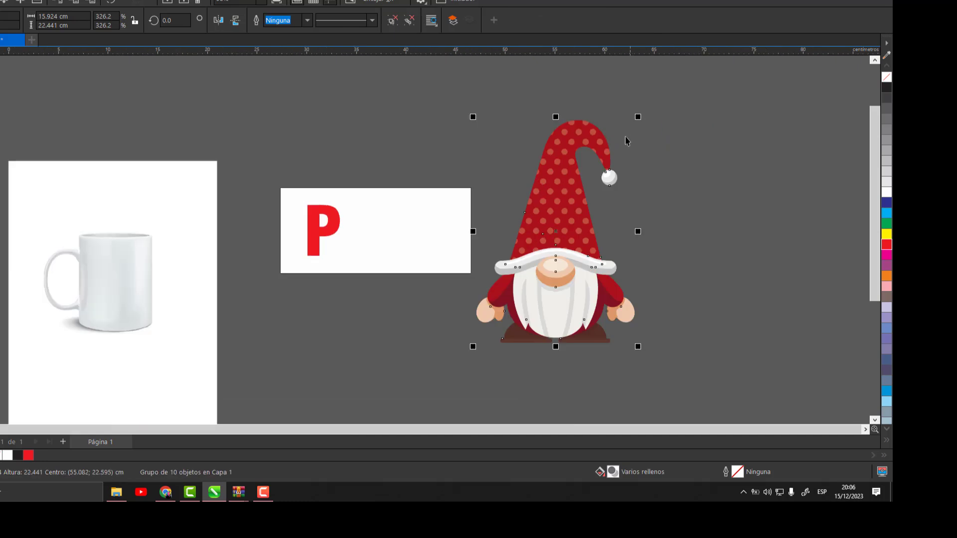
pyautogui.moveTo(640, 120); pyautogui.dragTo(602, 168)
pyautogui.click(602, 169)
pyautogui.moveTo(639, 117); pyautogui.dragTo(306, 250)
pyautogui.scroll(2, 291, 240)
pyautogui.scroll(4, 291, 235)
pyautogui.hotkey('shift', 'pageup')
pyautogui.scroll(-4, 304, 235)
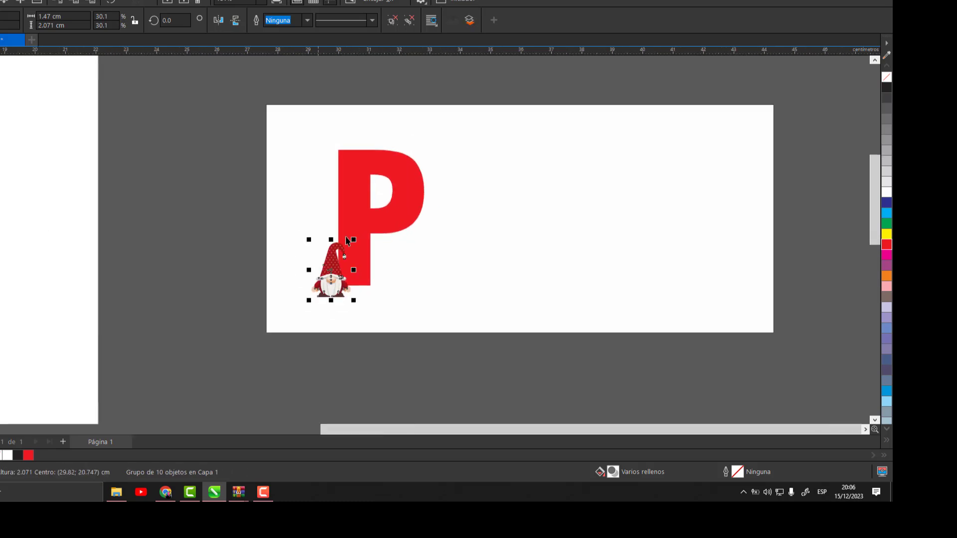
# Enlarge the letter P a little more and adjust the gnome over its lower-left corner.
pyautogui.scroll(3, 357, 195)
pyautogui.click(386, 209)
pyautogui.moveTo(406, 173); pyautogui.dragTo(414, 161)
pyautogui.click(291, 298)
pyautogui.moveTo(292, 298)
pyautogui.mouseDown()
pyautogui.moveTo(286, 305)
pyautogui.moveTo(272, 261)
pyautogui.moveTo(299, 274)
pyautogui.moveTo(310, 298)
pyautogui.mouseUp()
pyautogui.click(133, 300)
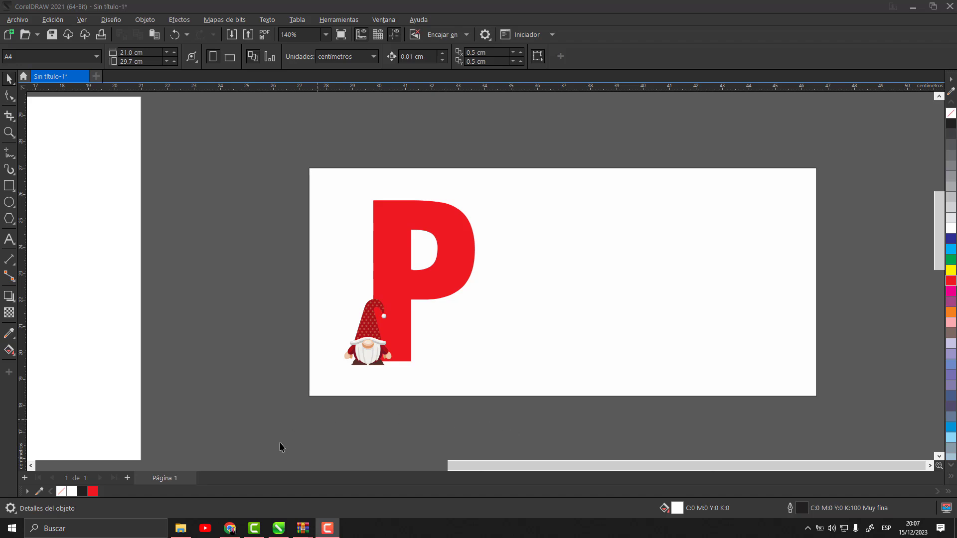
# Switch to Chrome and examine the Christmas bells and holly corner decoration on the freepng.es page.
pyautogui.moveTo(230, 529)
pyautogui.click(229, 501)
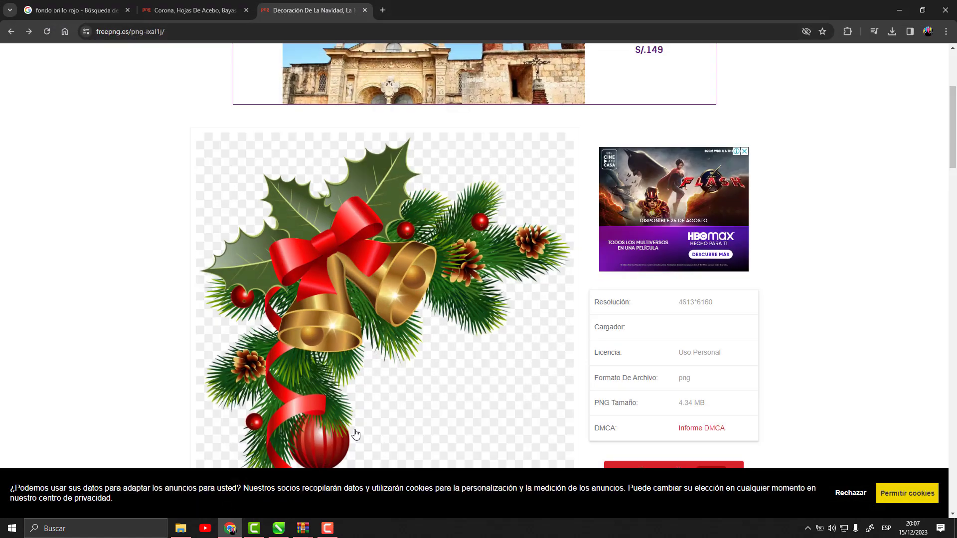
pyautogui.scroll(-2, 439, 315)
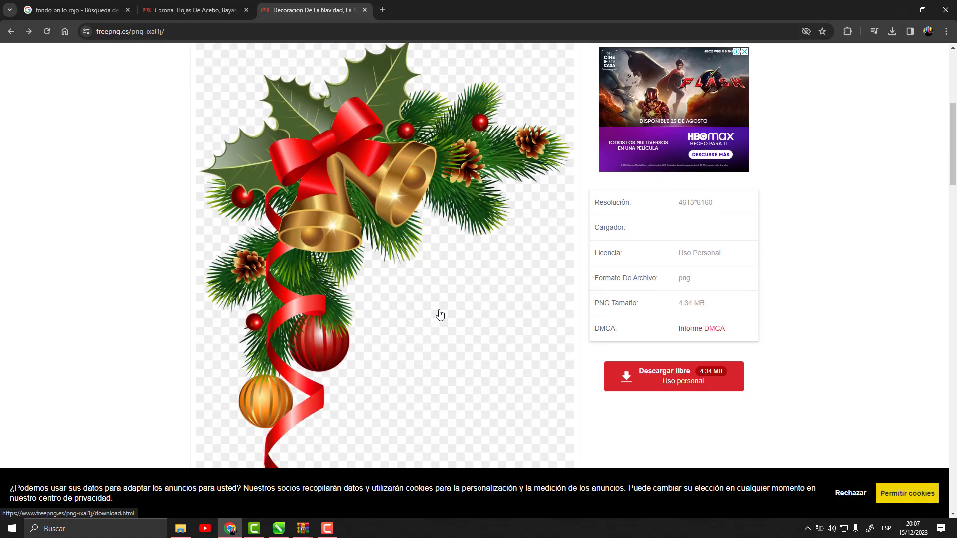
pyautogui.scroll(-3, 440, 315)
pyautogui.scroll(5, 438, 310)
pyautogui.scroll(-2, 413, 227)
pyautogui.scroll(6, 416, 244)
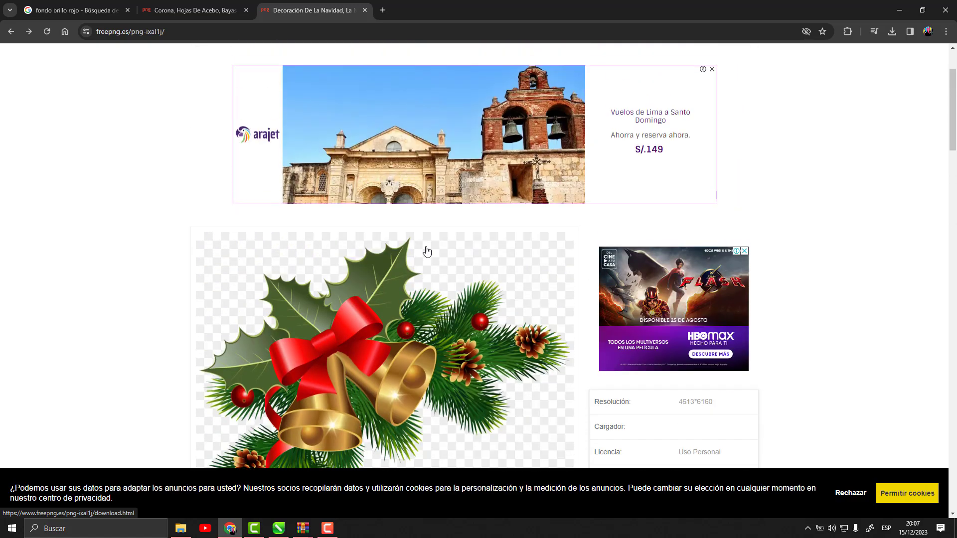
# Examine the bells corner decoration and the holly wreath with red bells on their freepng.es pages.
pyautogui.scroll(-6, 428, 316)
pyautogui.scroll(3, 434, 308)
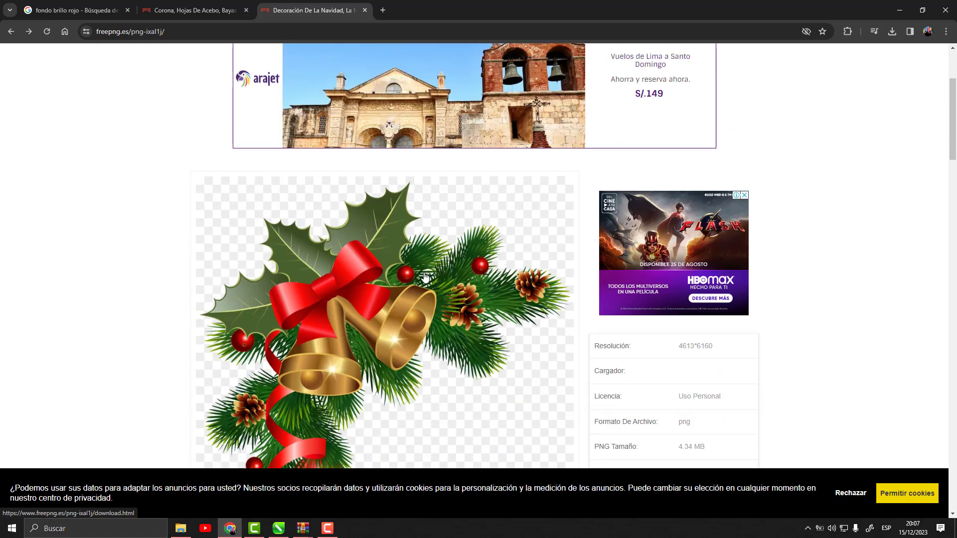
pyautogui.click(192, 14)
pyautogui.scroll(2, 379, 321)
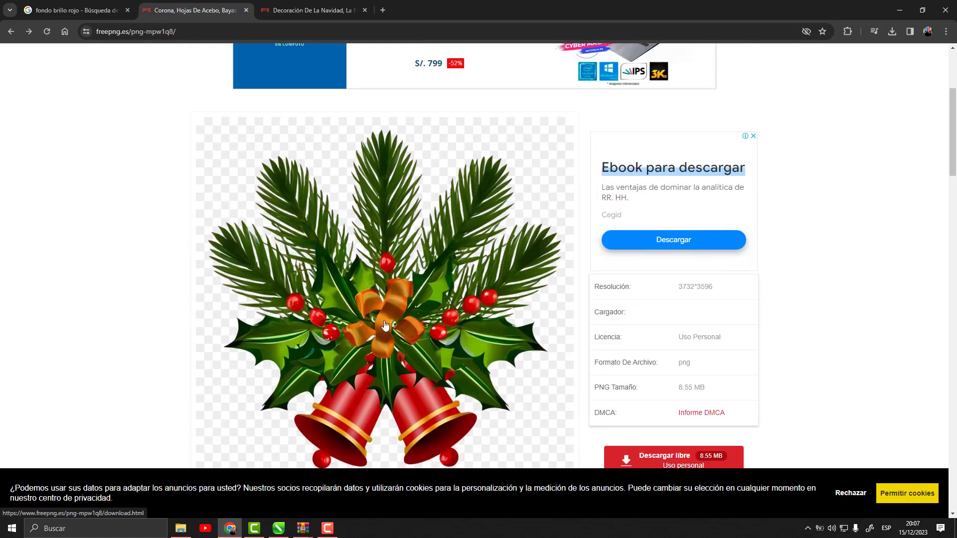
pyautogui.scroll(-3, 381, 324)
pyautogui.scroll(3, 394, 366)
# Copy the Pxfuel red glitter image from the "fondo brillo rojo" image results and return to CorelDRAW.
pyautogui.click(77, 10)
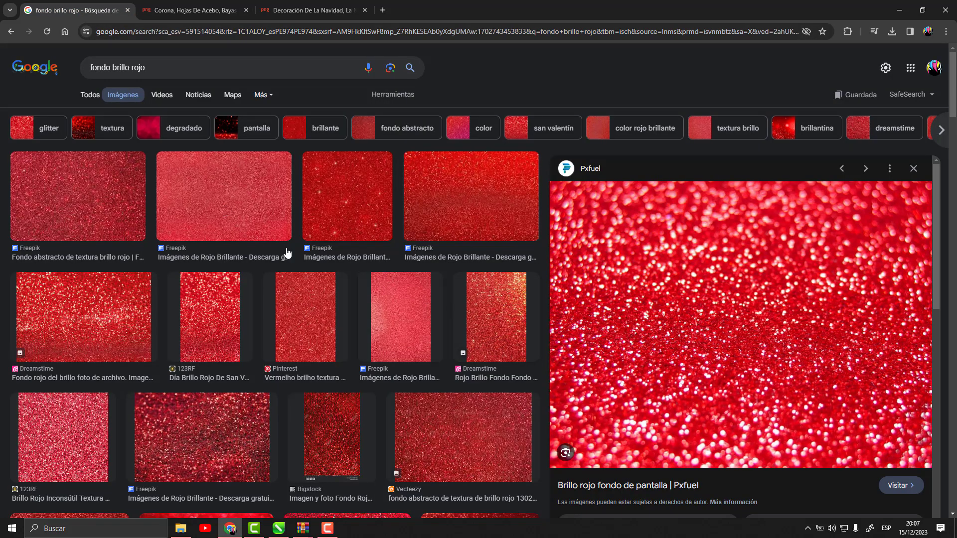
pyautogui.moveTo(92, 66); pyautogui.dragTo(178, 71)
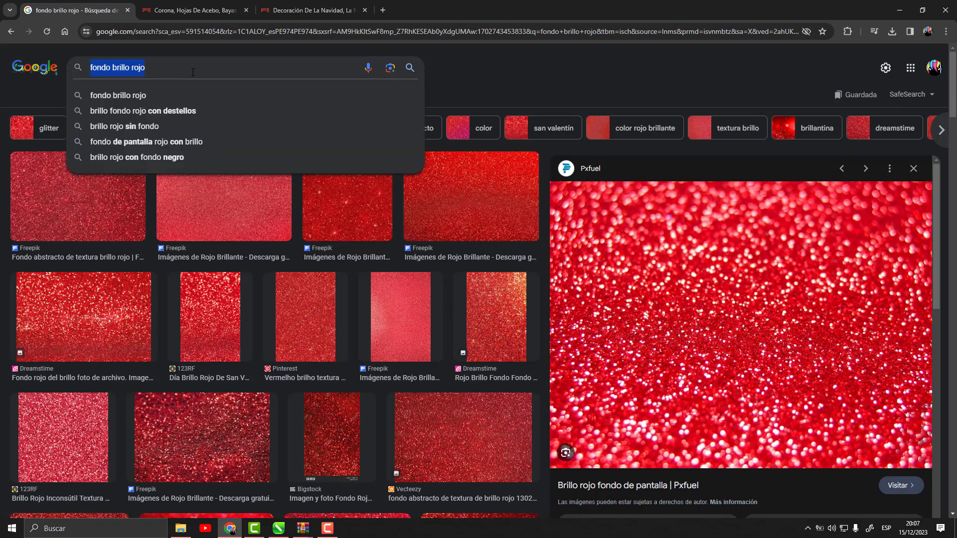
pyautogui.click(498, 95)
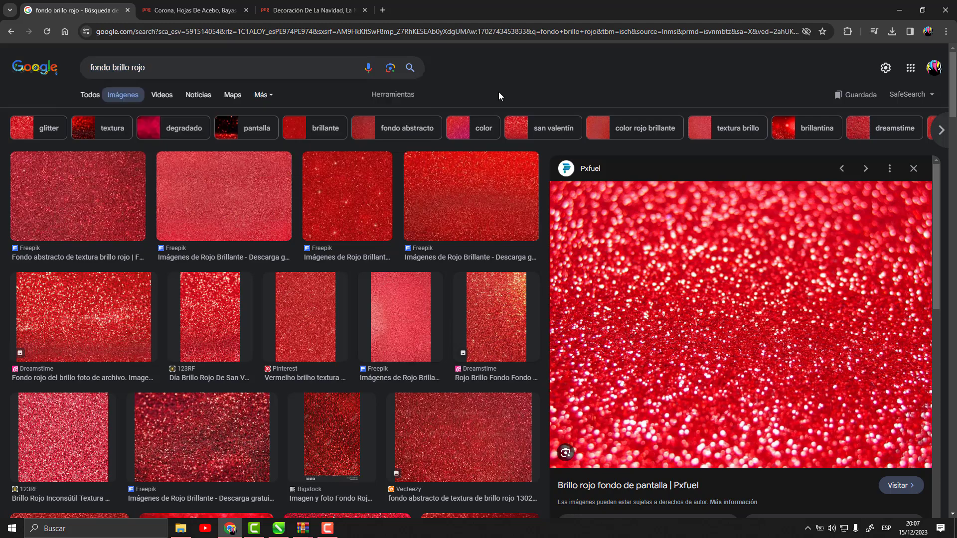
pyautogui.rightClick(724, 262)
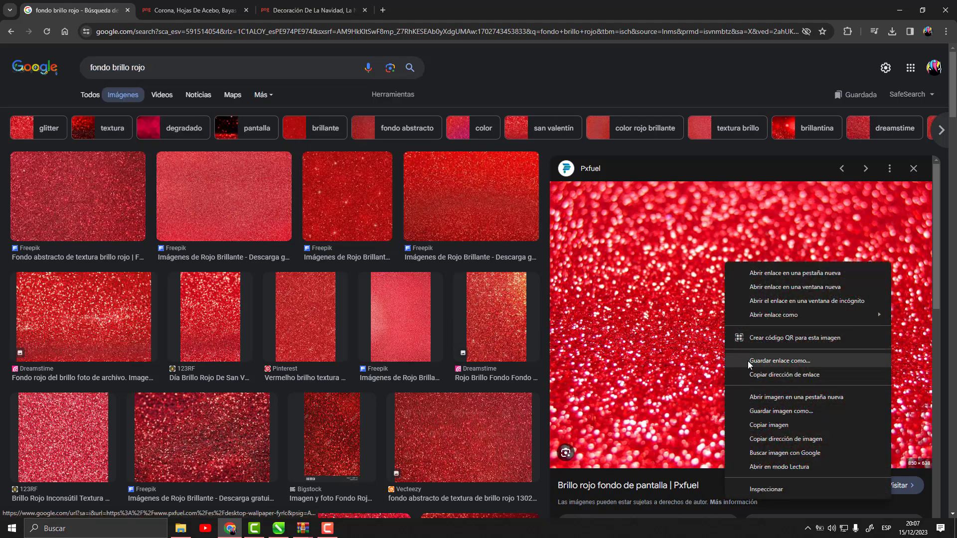
pyautogui.click(743, 425)
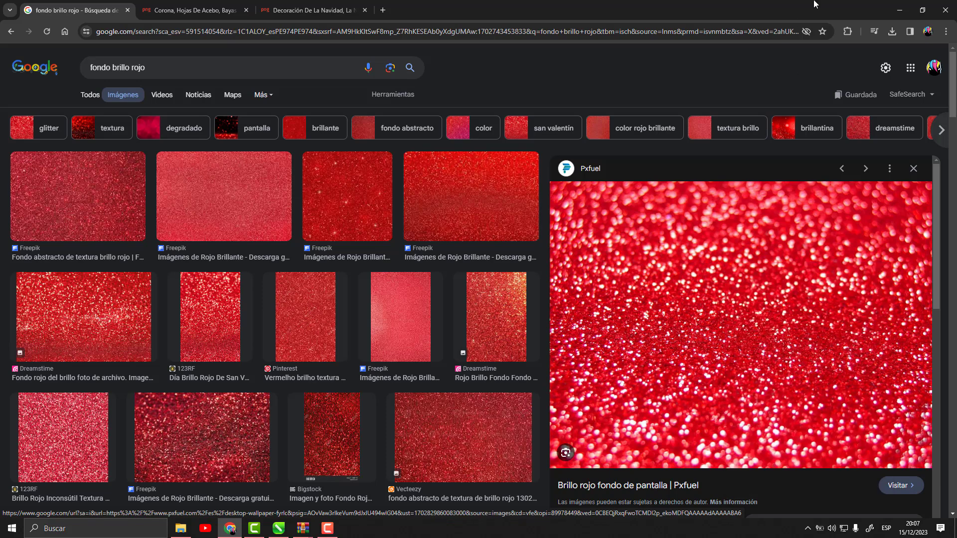
pyautogui.click(900, 10)
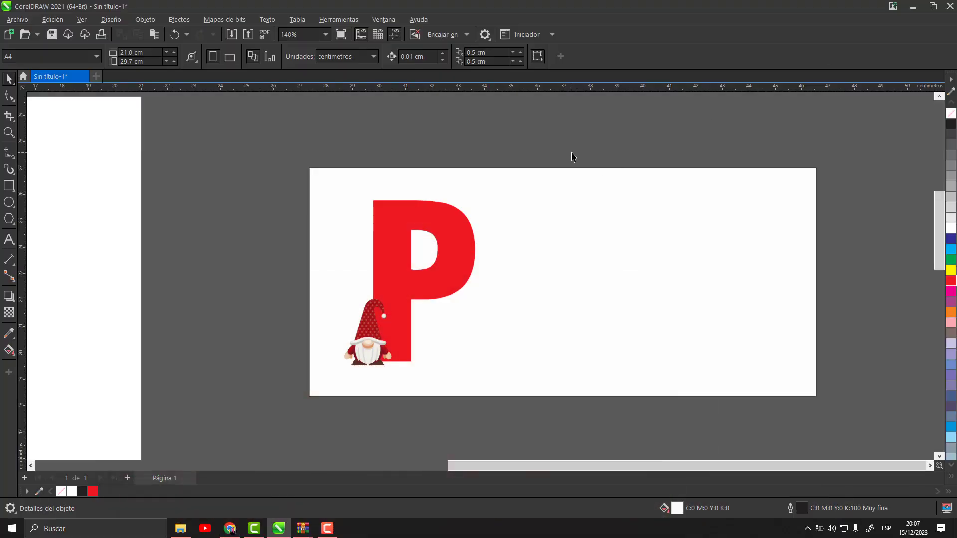
# Paste the red glitter image and place it beside the print rectangle at about 11.6 × 8.7 cm.
pyautogui.hotkey('ctrl', 'v')
pyautogui.scroll(-5, 581, 163)
pyautogui.moveTo(476, 169); pyautogui.dragTo(456, 185)
pyautogui.scroll(4, 559, 162)
pyautogui.moveTo(331, 214); pyautogui.dragTo(337, 200)
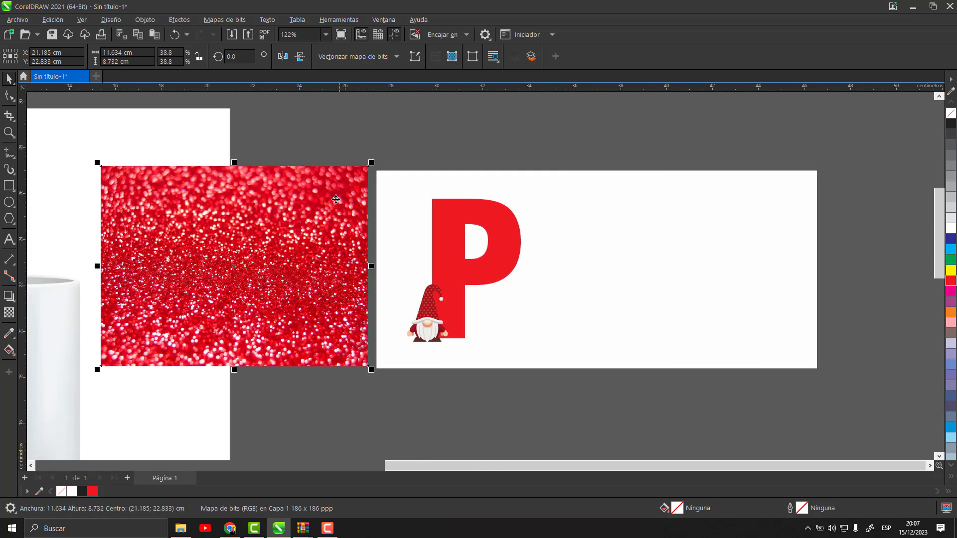
# Place the red glitter image inside the letter P as a PowerClip.
pyautogui.rightClick(336, 199)
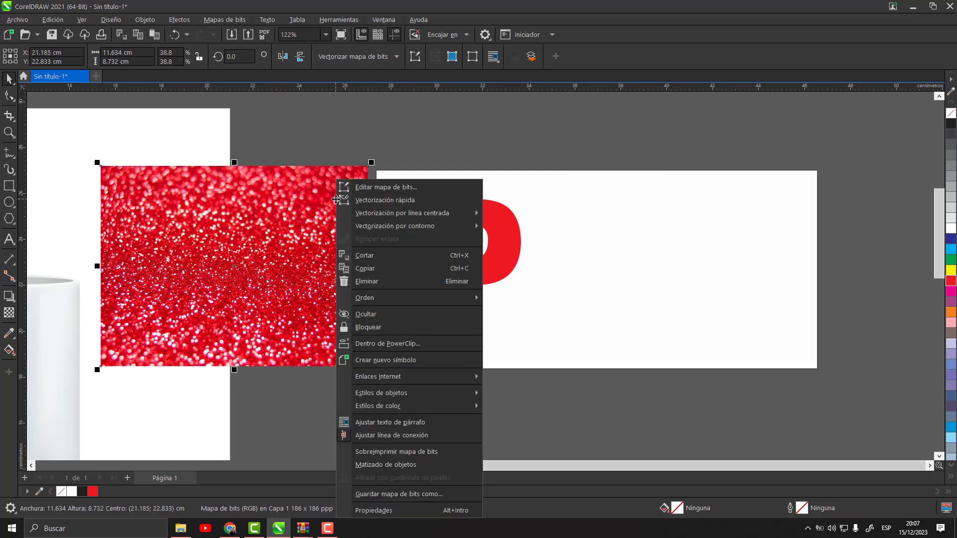
pyautogui.click(380, 344)
pyautogui.click(502, 217)
pyautogui.scroll(3, 501, 260)
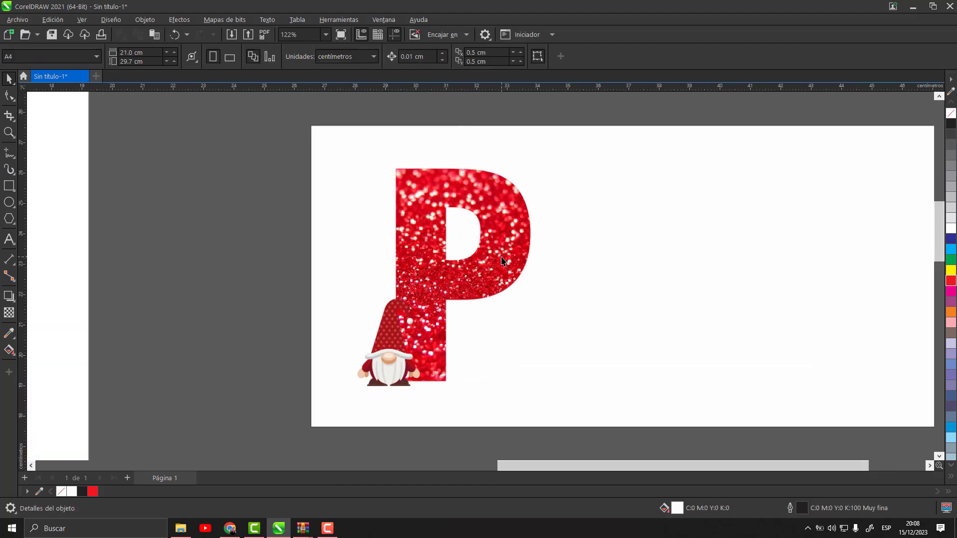
pyautogui.scroll(-3, 502, 260)
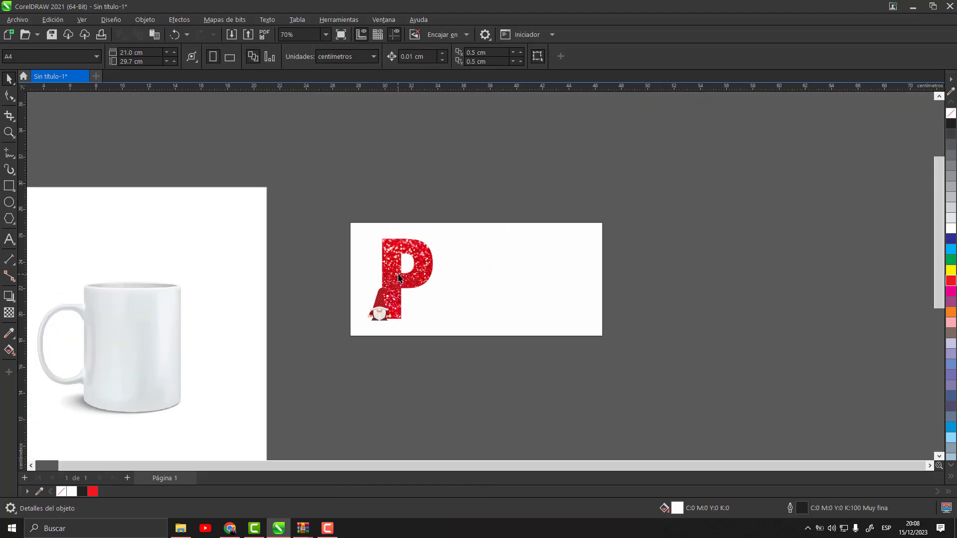
# Nudge the gnome slightly to the right over the P's lower-left corner.
pyautogui.scroll(4, 406, 267)
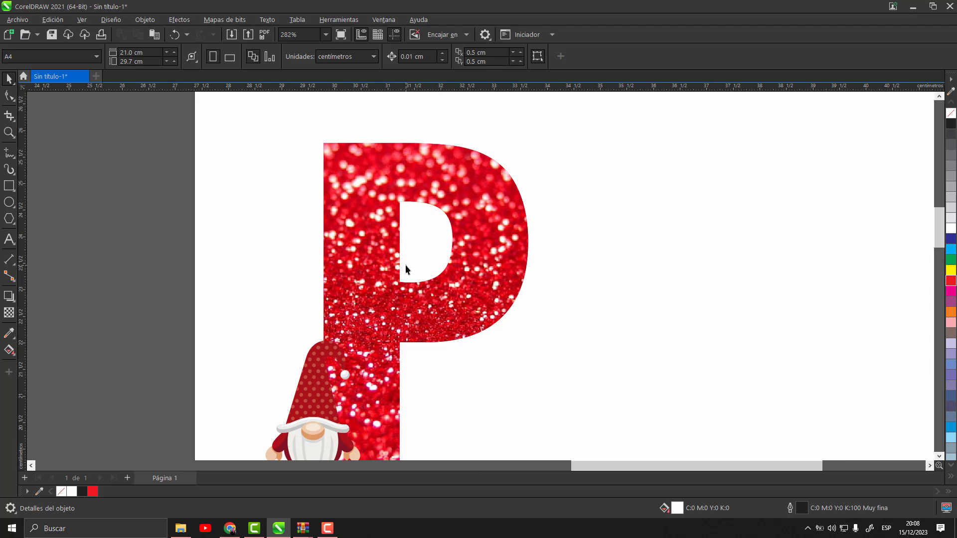
pyautogui.scroll(-1, 329, 379)
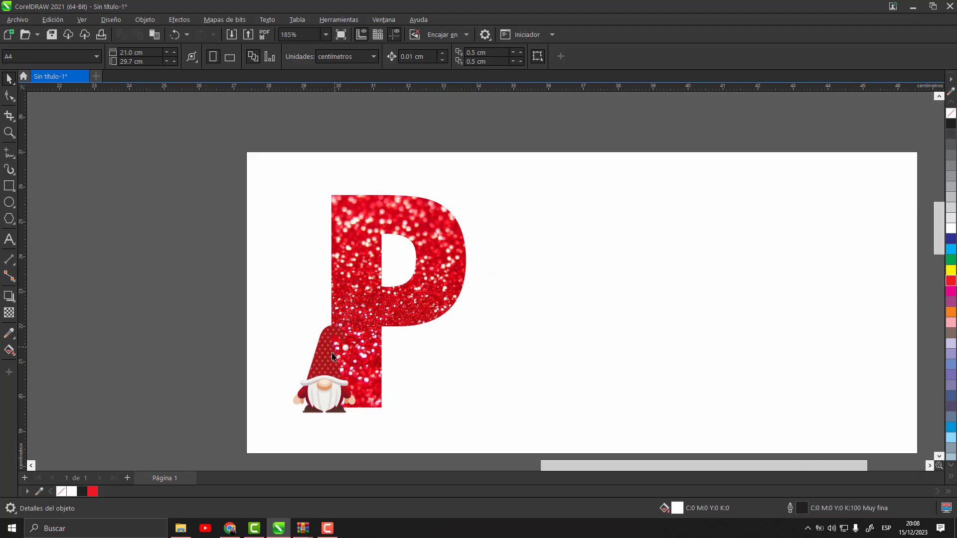
pyautogui.scroll(1, 329, 366)
pyautogui.click(329, 366)
pyautogui.moveTo(326, 387)
pyautogui.mouseDown()
pyautogui.moveTo(329, 399)
pyautogui.moveTo(329, 387)
pyautogui.mouseUp()
pyautogui.scroll(2, 324, 409)
pyautogui.scroll(-1, 329, 387)
pyautogui.scroll(-2, 339, 392)
pyautogui.click(174, 387)
# Bring the Christmas wreath and Christmas corner decoration PNG files from the Descargas folder into the drawing.
pyautogui.click(181, 528)
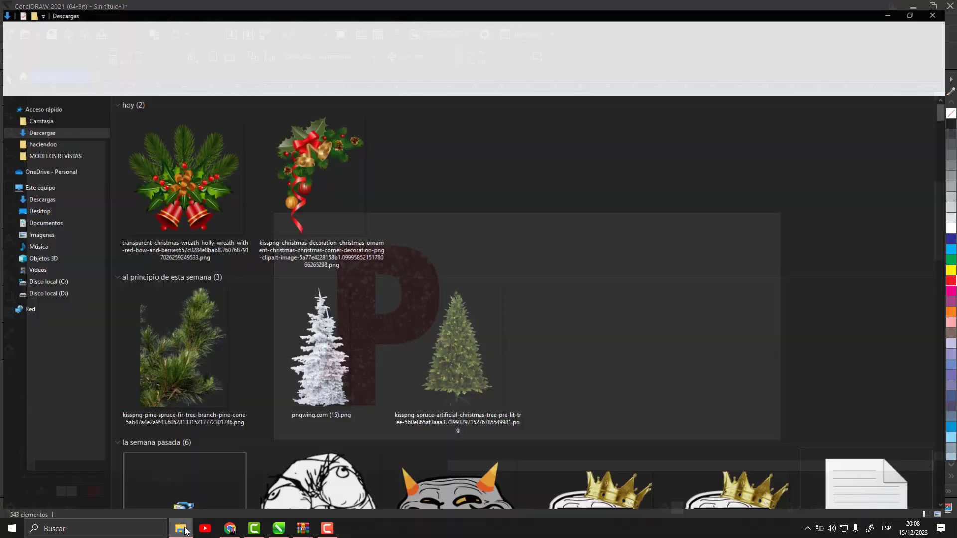
pyautogui.click(209, 199)
pyautogui.keyDown('ctrl'); pyautogui.click(302, 200); pyautogui.keyUp('ctrl')
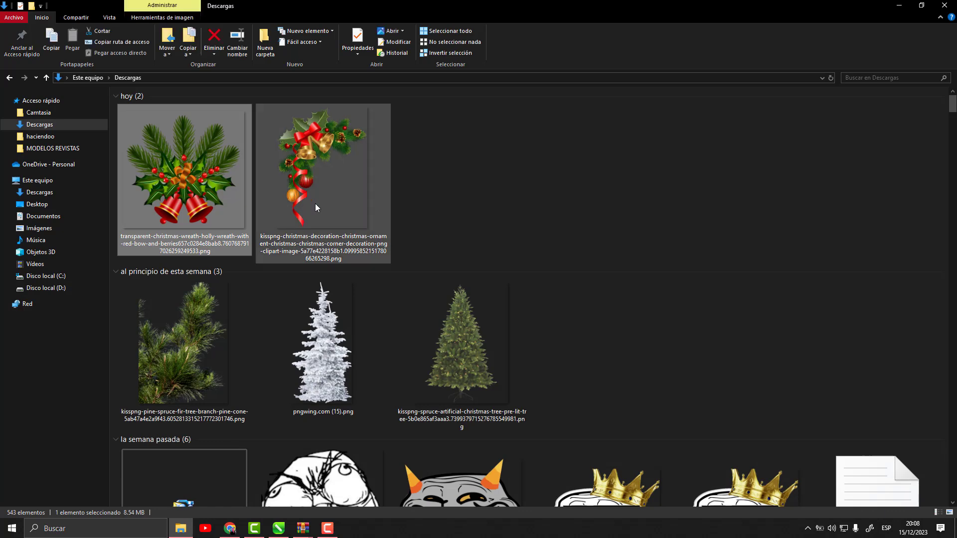
pyautogui.moveTo(406, 7); pyautogui.dragTo(771, 97)
pyautogui.moveTo(810, 253); pyautogui.dragTo(221, 246)
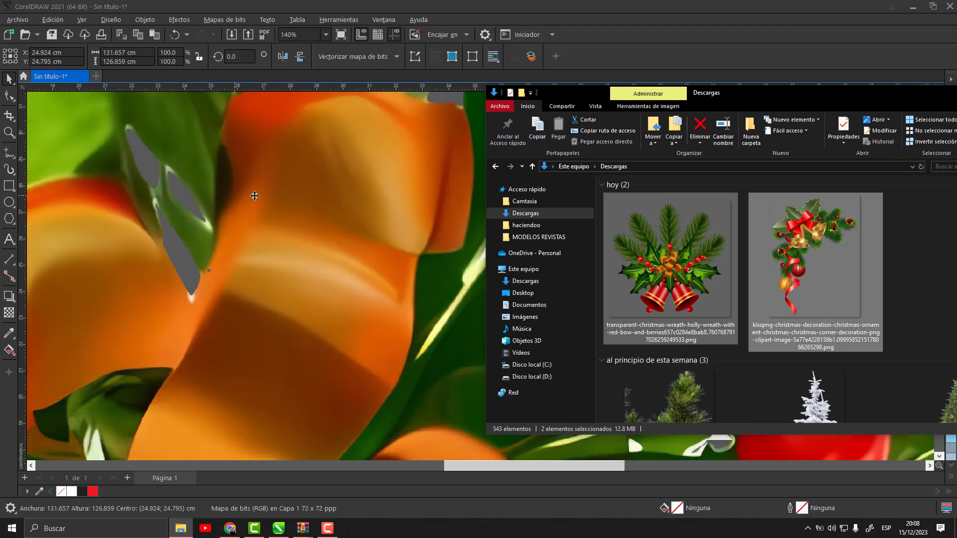
pyautogui.scroll(-8, 289, 242)
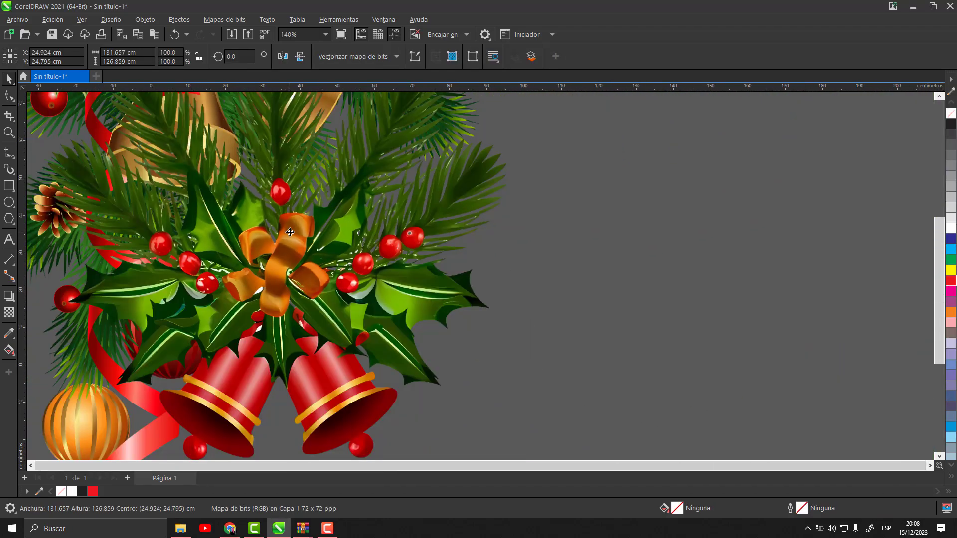
# Shrink both decorations, placing the wreath above the print rectangle and the corner decoration, about 7 × 9.3 cm, to its right.
pyautogui.moveTo(337, 203); pyautogui.dragTo(580, 225)
pyautogui.moveTo(279, 187); pyautogui.dragTo(545, 254)
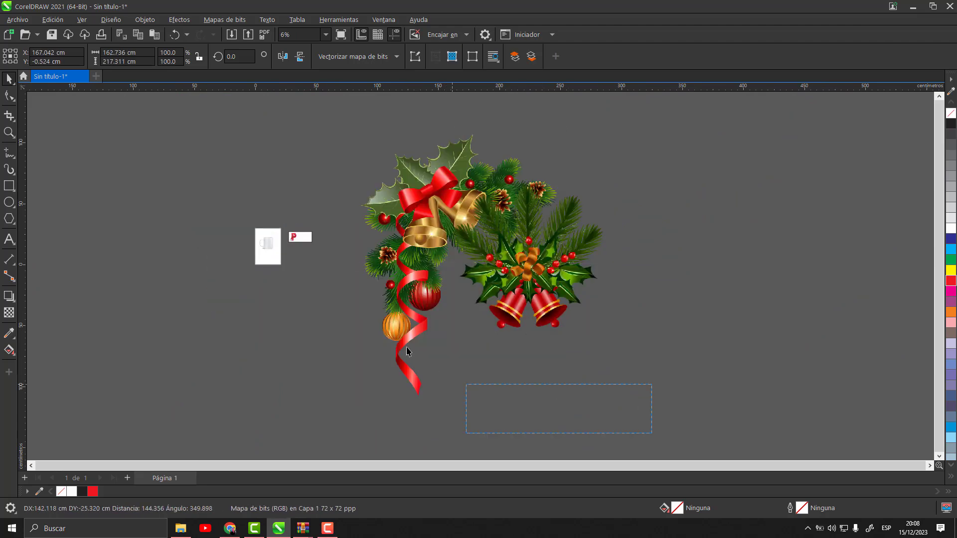
pyautogui.moveTo(610, 127); pyautogui.dragTo(389, 369)
pyautogui.moveTo(377, 385); pyautogui.dragTo(335, 233)
pyautogui.scroll(1, 300, 228)
pyautogui.scroll(3, 299, 230)
pyautogui.moveTo(655, 164); pyautogui.dragTo(310, 217)
pyautogui.scroll(1, 403, 311)
pyautogui.moveTo(480, 315); pyautogui.dragTo(511, 294)
pyautogui.scroll(1, 154, 275)
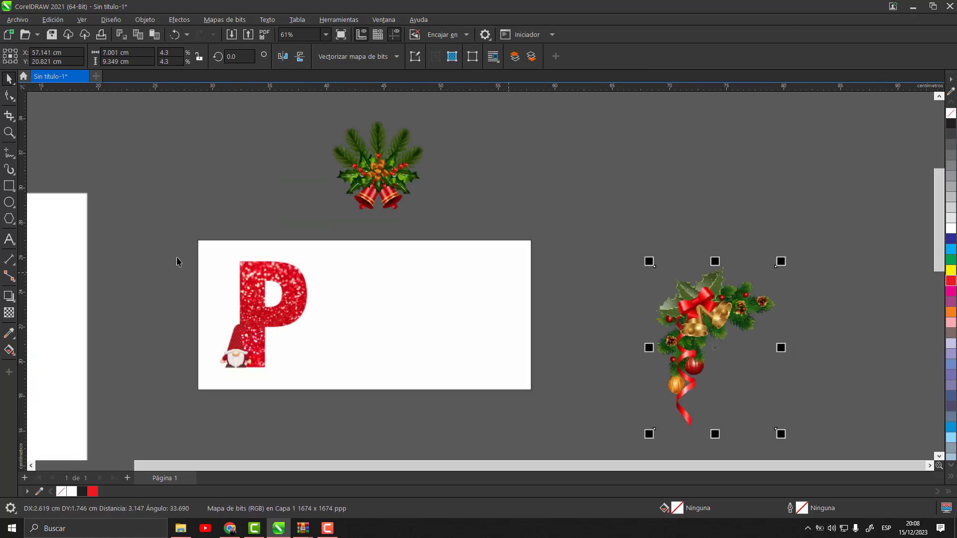
# Shrink the holly wreath further and place it over the upper-left corner of the letter P.
pyautogui.scroll(1, 166, 268)
pyautogui.click(440, 136)
pyautogui.moveTo(447, 115); pyautogui.dragTo(316, 274)
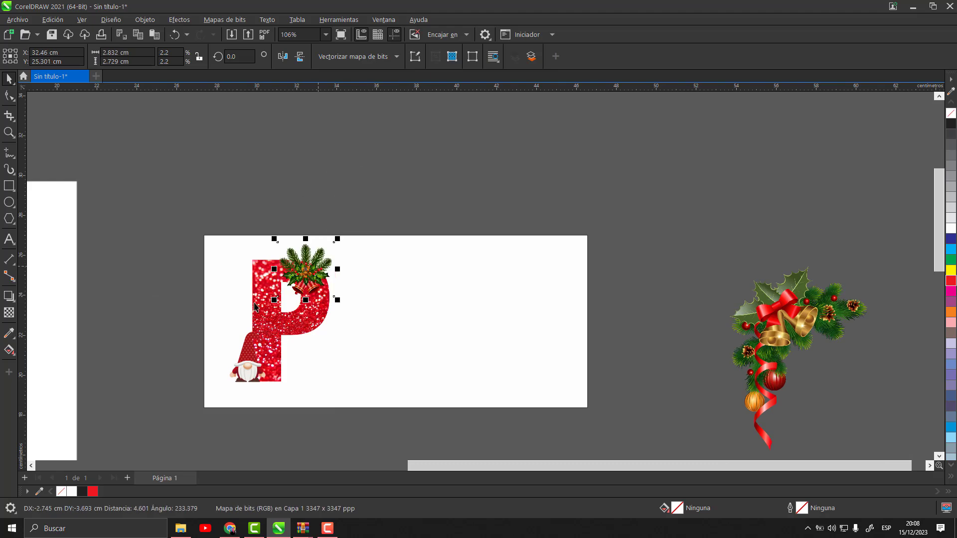
pyautogui.scroll(1, 263, 295)
pyautogui.moveTo(414, 181); pyautogui.dragTo(392, 206)
pyautogui.moveTo(344, 256); pyautogui.dragTo(272, 244)
pyautogui.scroll(-1, 193, 308)
pyautogui.scroll(1, 153, 357)
# Move the gnome to the right so it stands at the base of the P's stem.
pyautogui.click(154, 357)
pyautogui.moveTo(279, 373); pyautogui.dragTo(337, 384)
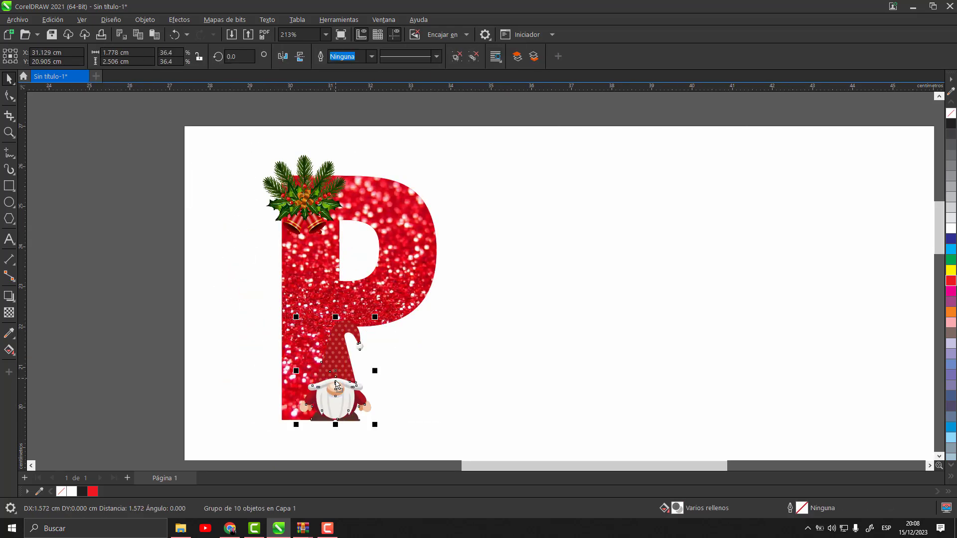
pyautogui.click(148, 334)
pyautogui.scroll(-8, 244, 322)
pyautogui.scroll(7, 278, 307)
pyautogui.moveTo(262, 382); pyautogui.dragTo(255, 386)
pyautogui.scroll(-3, 306, 332)
pyautogui.click(228, 352)
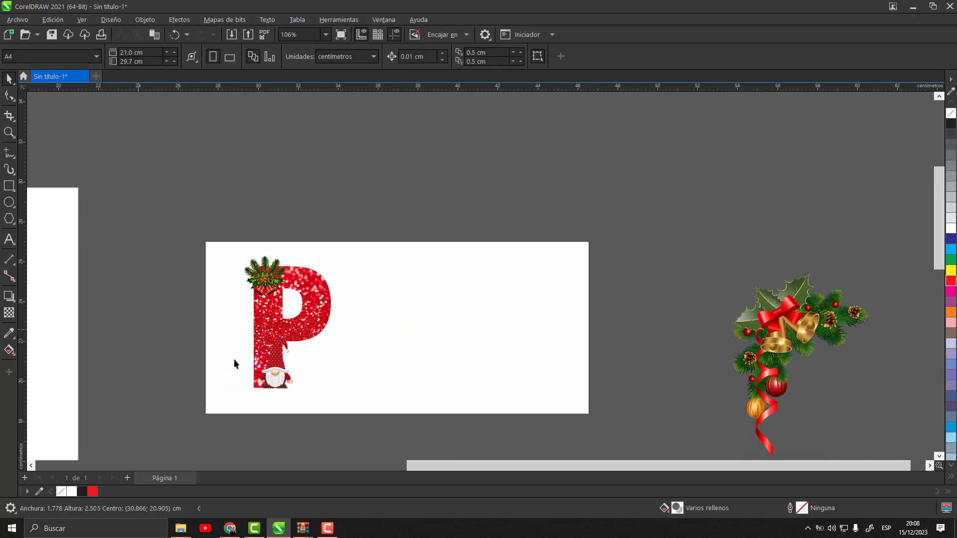
pyautogui.scroll(3, 228, 352)
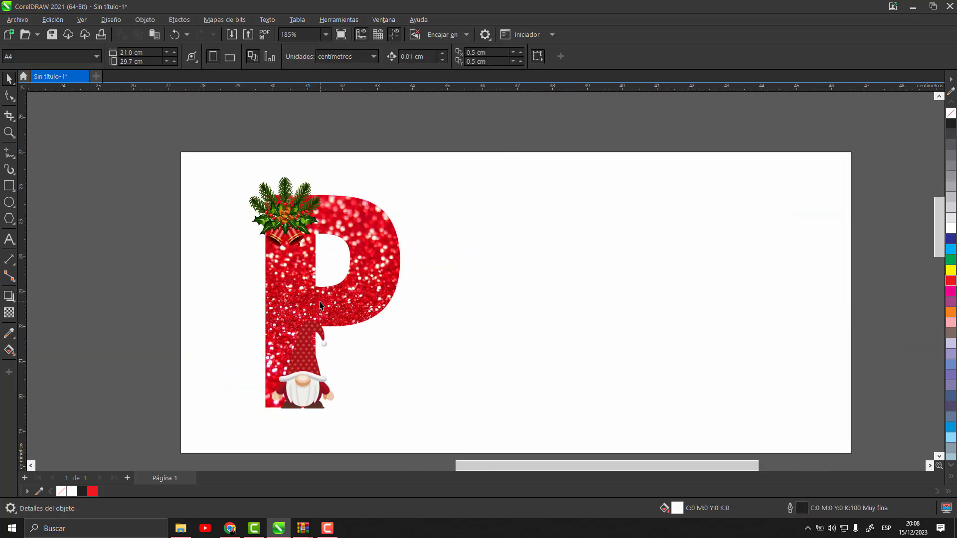
# Select the P with its wreath and gnome and shift them slightly up and right within the rectangle.
pyautogui.scroll(-3, 321, 305)
pyautogui.moveTo(428, 402); pyautogui.dragTo(428, 402)
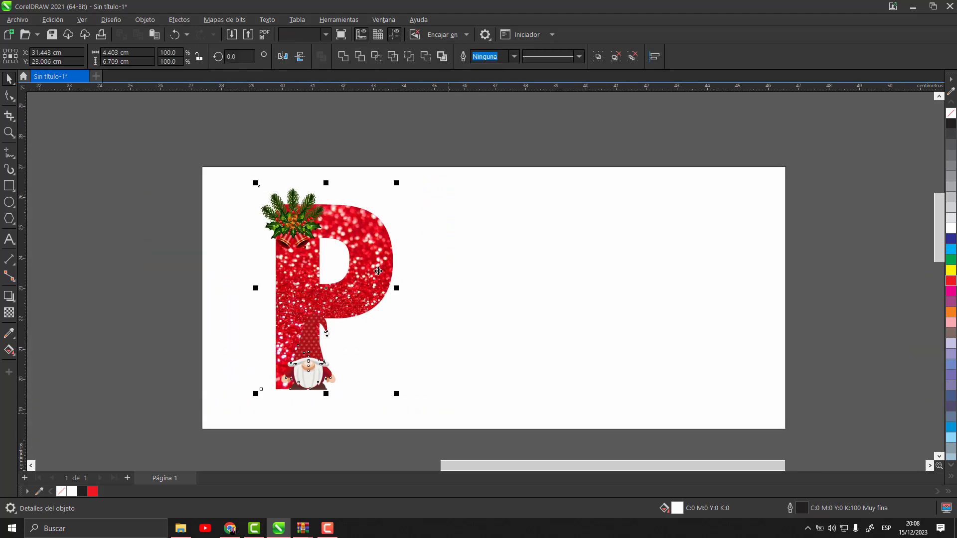
pyautogui.moveTo(379, 267); pyautogui.dragTo(388, 261)
pyautogui.click(379, 145)
# Add the recipient's first name as text in Antonellie Calligraphy Demo with a black fill.
pyautogui.press('F8')
pyautogui.click(154, 396)
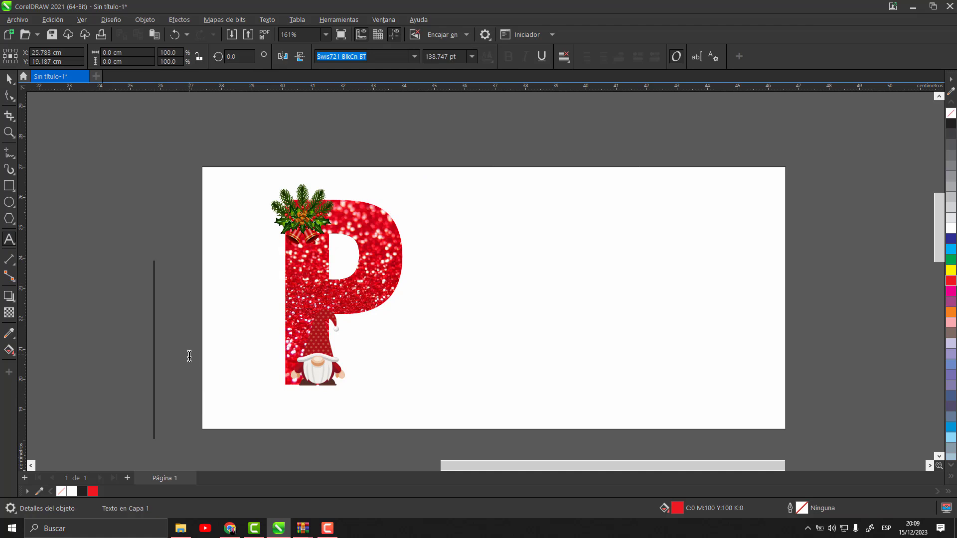
pyautogui.write('Pilar')
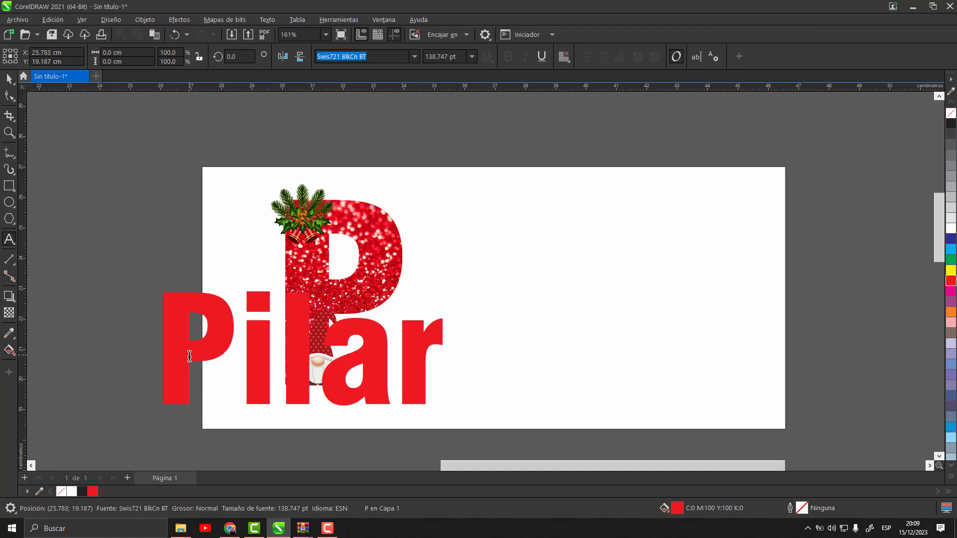
pyautogui.click(10, 79)
pyautogui.click(415, 56)
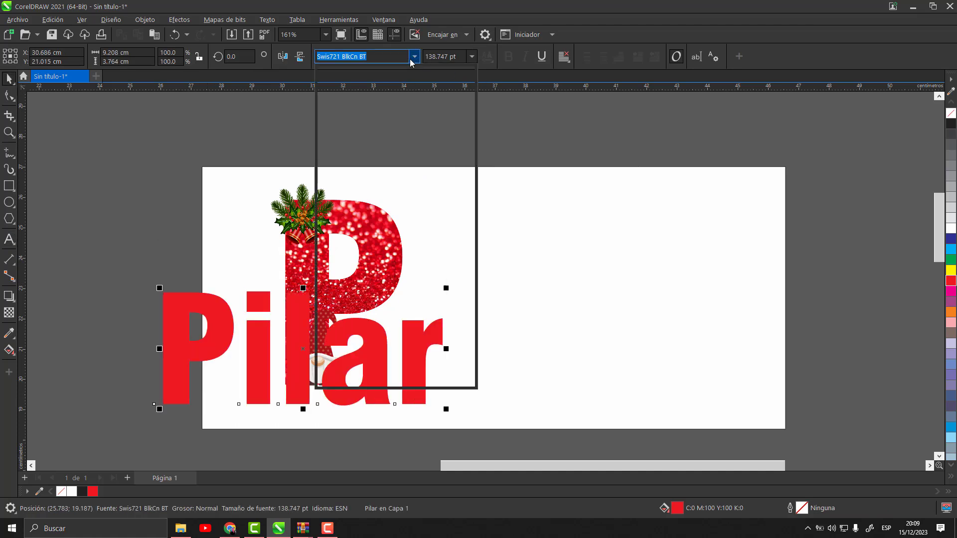
pyautogui.click(401, 155)
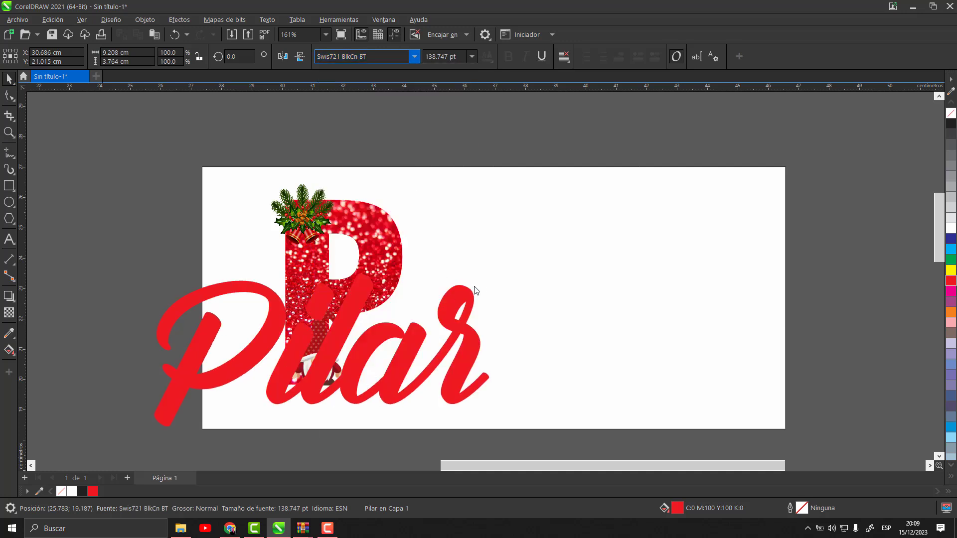
pyautogui.click(952, 126)
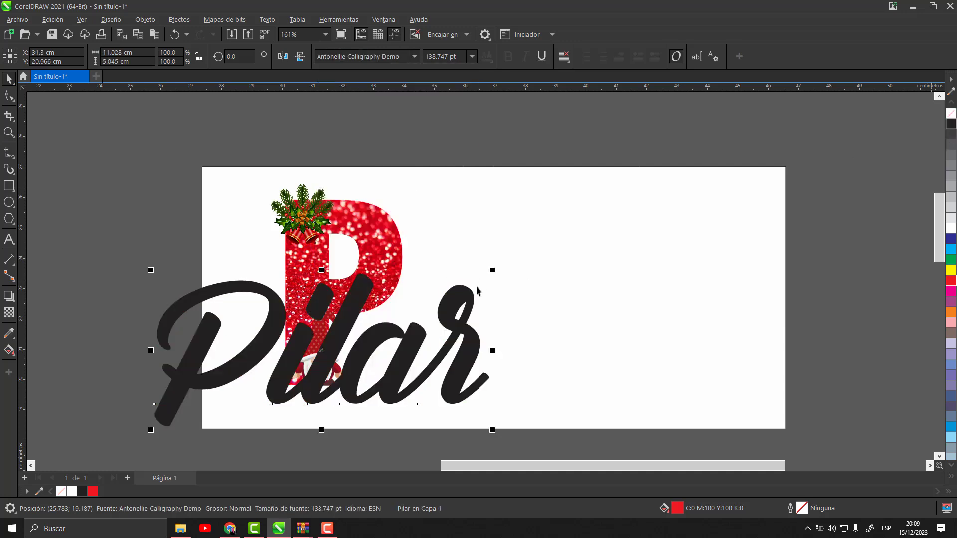
# Shrink the name to about 41 pt and fit it beneath the slightly reduced decorated P.
pyautogui.moveTo(373, 319); pyautogui.dragTo(355, 401)
pyautogui.moveTo(396, 371)
pyautogui.mouseDown()
pyautogui.moveTo(430, 405)
pyautogui.moveTo(391, 381)
pyautogui.mouseUp()
pyautogui.moveTo(331, 399); pyautogui.dragTo(335, 398)
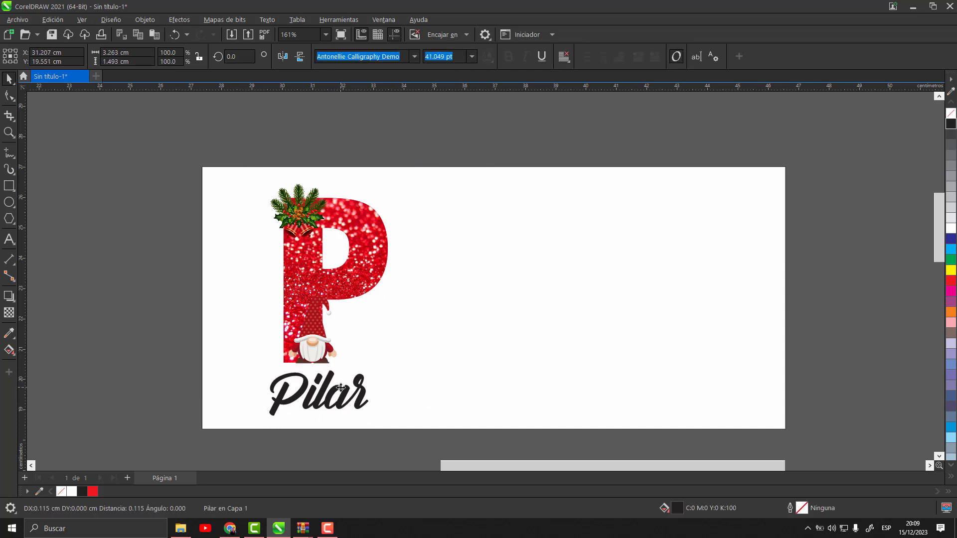
pyautogui.click(240, 149)
# Place a copy of the decorated P and the name onto the front of the mug mockup.
pyautogui.scroll(-9, 377, 241)
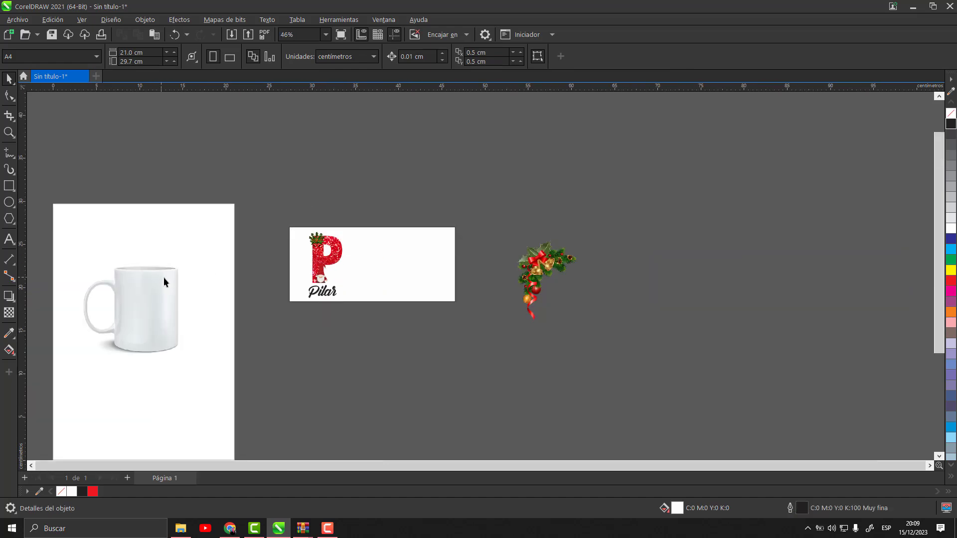
pyautogui.scroll(5, 171, 279)
pyautogui.scroll(-3, 470, 166)
pyautogui.moveTo(427, 150); pyautogui.dragTo(528, 285)
pyautogui.scroll(2, 333, 231)
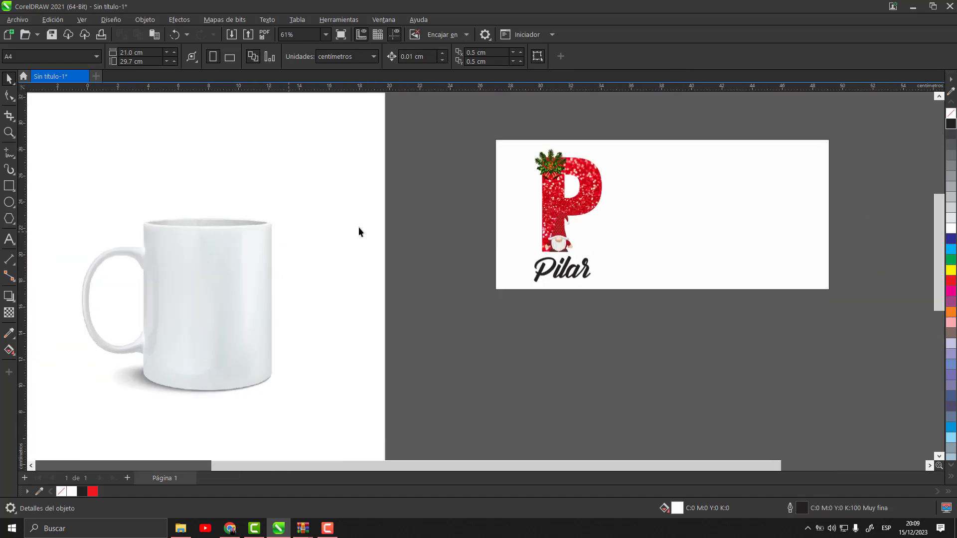
pyautogui.rightClick(173, 307)
pyautogui.moveTo(524, 233); pyautogui.dragTo(161, 308)
pyautogui.scroll(2, 229, 321)
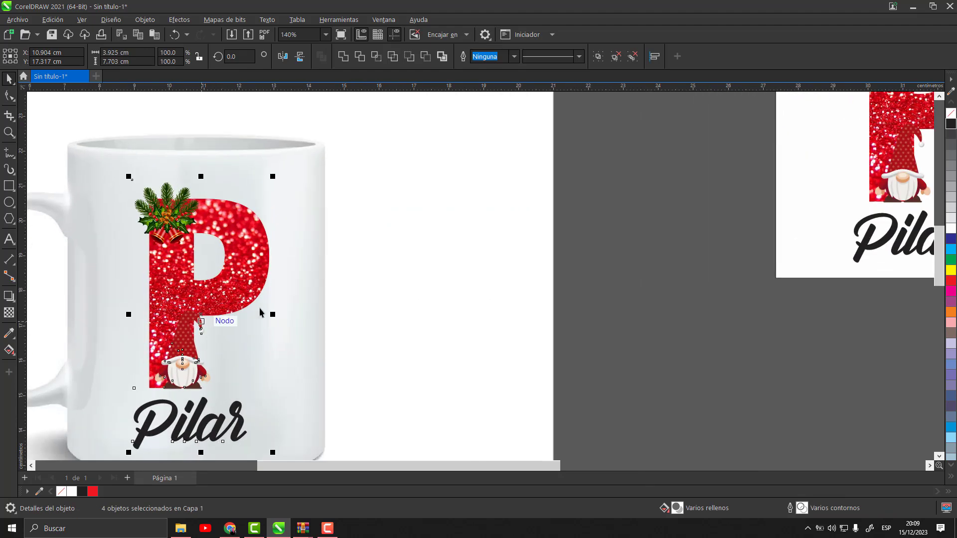
pyautogui.scroll(-2, 229, 321)
pyautogui.scroll(1, 230, 321)
pyautogui.click(690, 321)
pyautogui.scroll(-4, 220, 316)
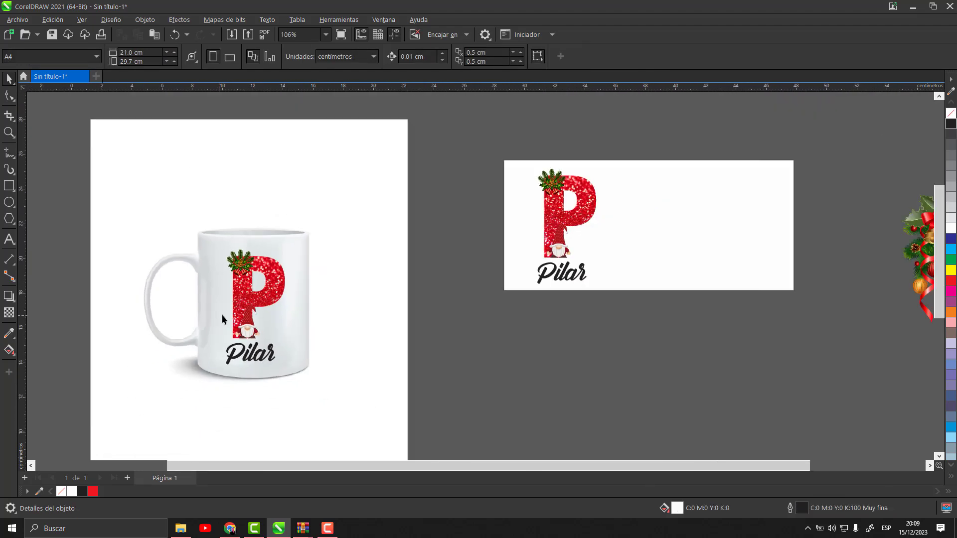
# Undo the placement of the decorated P and name on the mug mockup.
pyautogui.hotkey('ctrl', 'z')
pyautogui.scroll(-2, 410, 328)
pyautogui.scroll(3, 750, 266)
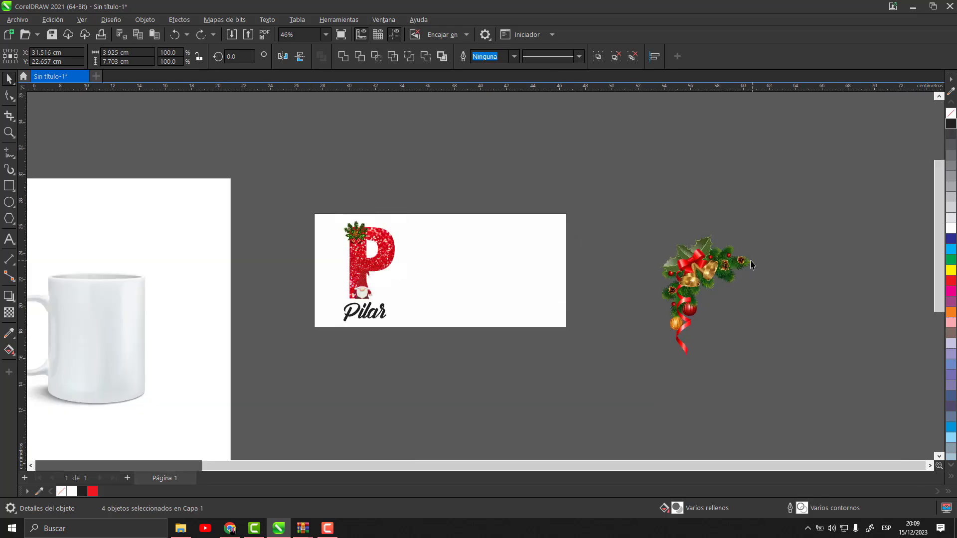
pyautogui.click(600, 272)
pyautogui.scroll(2, 498, 259)
pyautogui.scroll(-1, 477, 260)
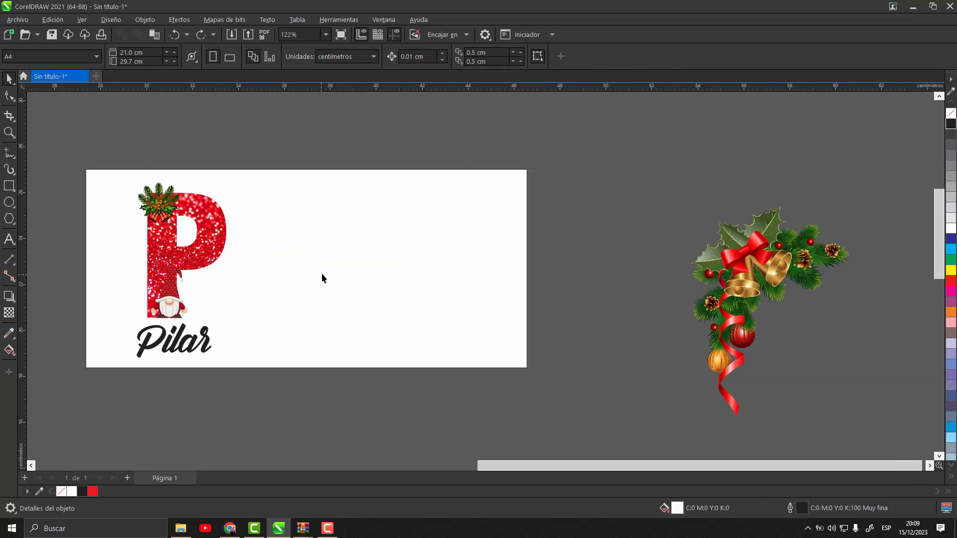
# Add the text "Feliz Navidad" in Antonellie Calligraphy Demo and shrink it to about 58 pt over the design rectangle.
pyautogui.click(9, 239)
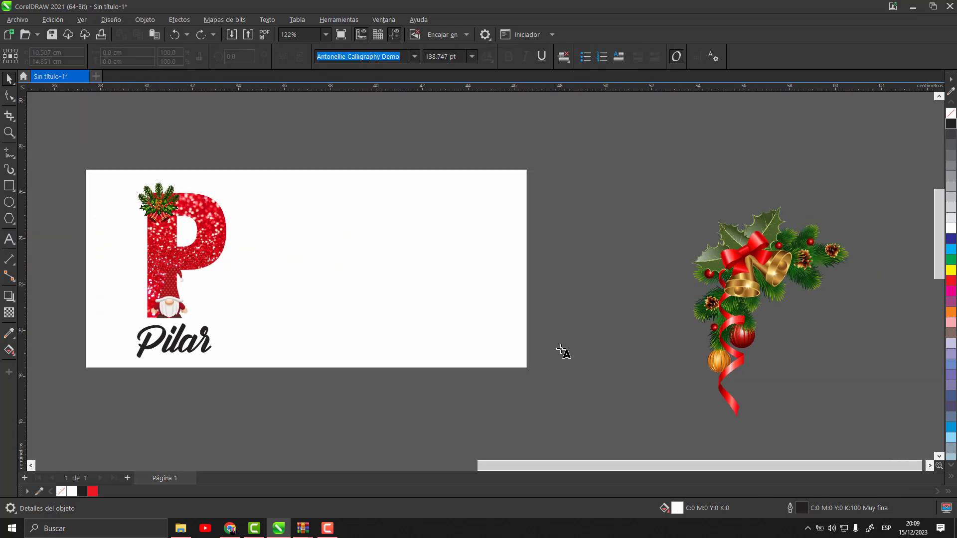
pyautogui.click(581, 312)
pyautogui.write('Fel')
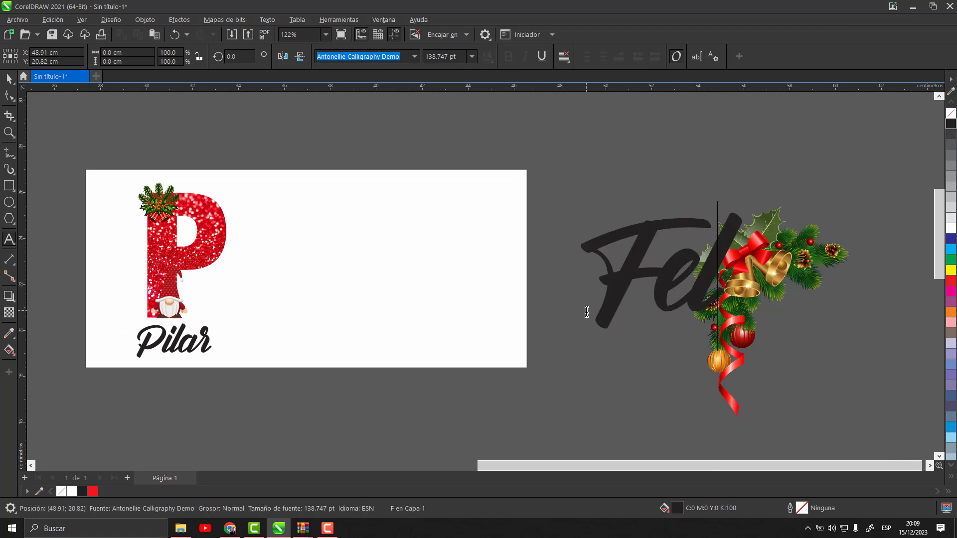
pyautogui.write('iz Navidad')
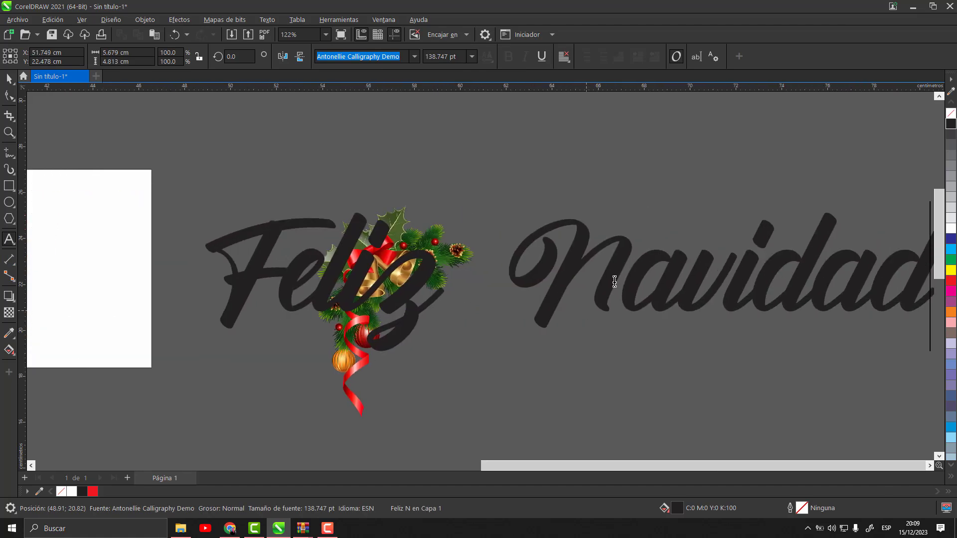
pyautogui.scroll(-3, 635, 263)
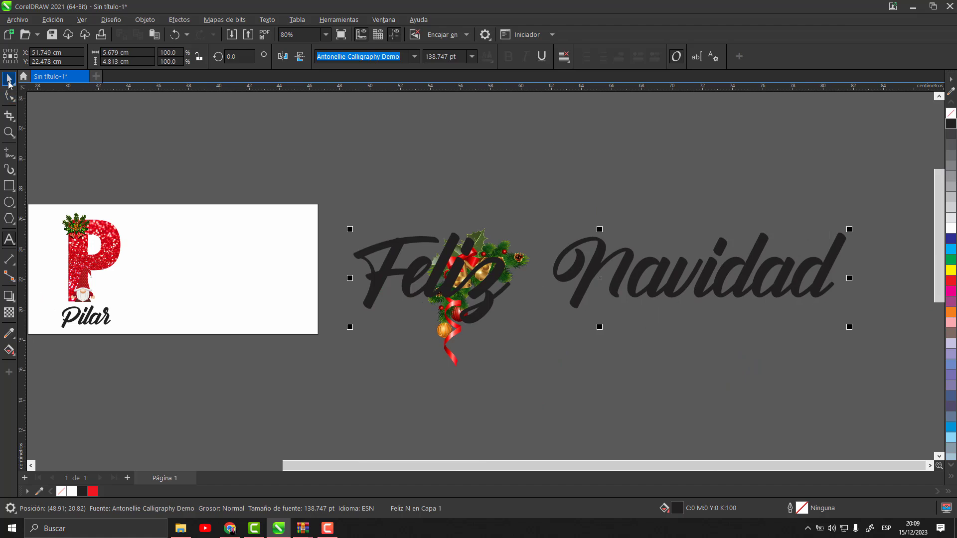
pyautogui.moveTo(634, 252); pyautogui.dragTo(438, 217)
pyautogui.moveTo(654, 292); pyautogui.dragTo(369, 274)
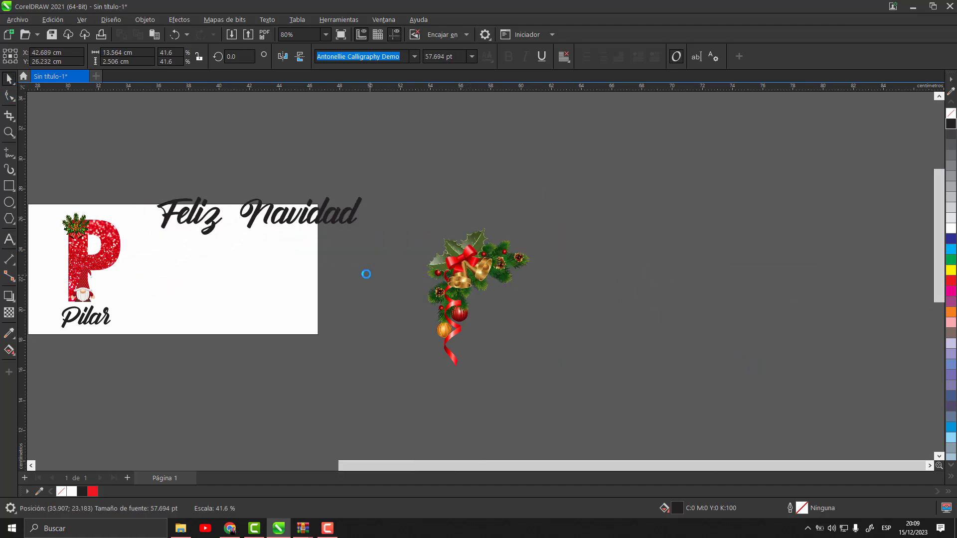
# Break the greeting apart into separate words and stack "Feliz" above "Navidad" in the right half of the rectangle.
pyautogui.hotkey('ctrl', 'k')
pyautogui.scroll(-3, 288, 279)
pyautogui.scroll(3, 136, 278)
pyautogui.moveTo(387, 232); pyautogui.dragTo(447, 290)
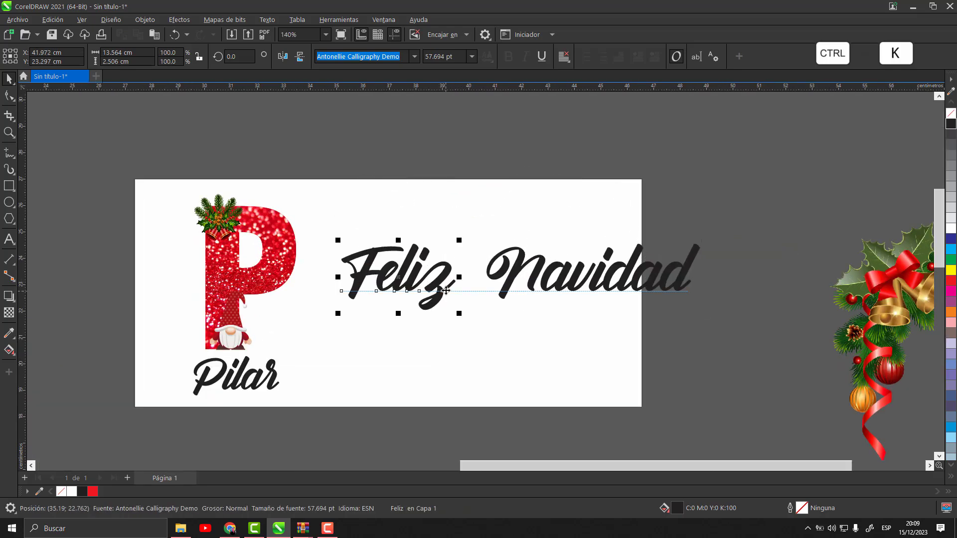
pyautogui.moveTo(602, 244); pyautogui.dragTo(549, 285)
pyautogui.moveTo(509, 327); pyautogui.dragTo(562, 311)
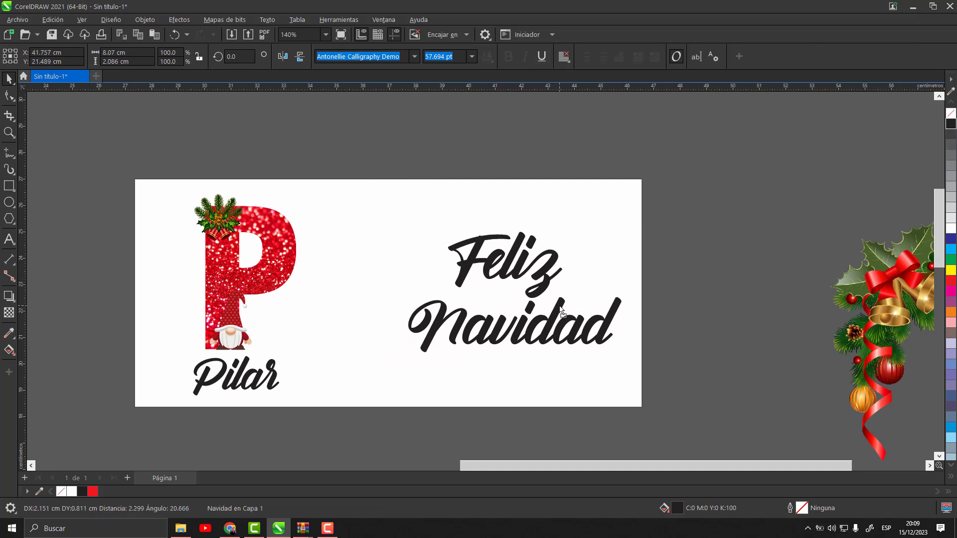
# Shrink both greeting words to about 45 pt and rotate them about 7 degrees so they slant upward.
pyautogui.moveTo(481, 357); pyautogui.dragTo(345, 216)
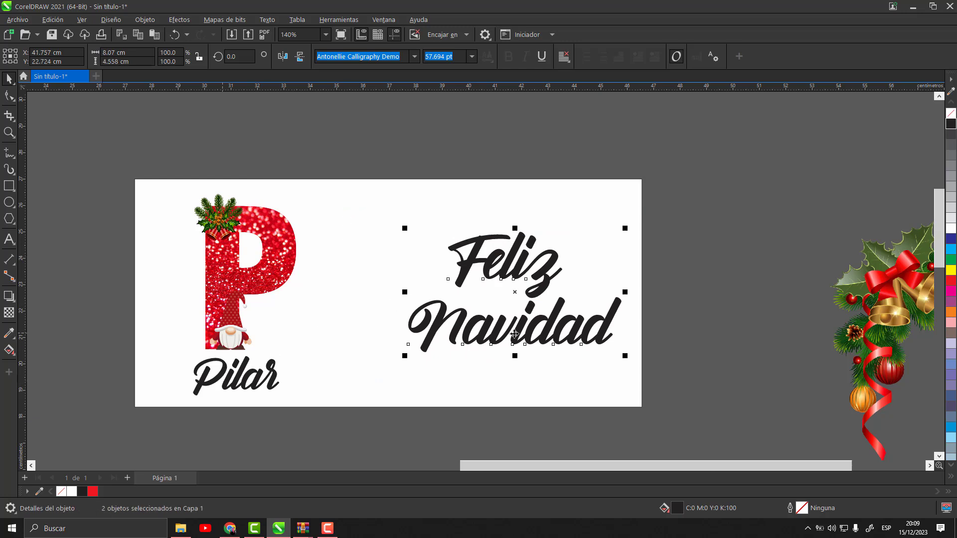
pyautogui.moveTo(626, 229); pyautogui.dragTo(573, 244)
pyautogui.moveTo(671, 402); pyautogui.dragTo(408, 259)
pyautogui.moveTo(458, 281); pyautogui.dragTo(476, 260)
pyautogui.click(681, 240)
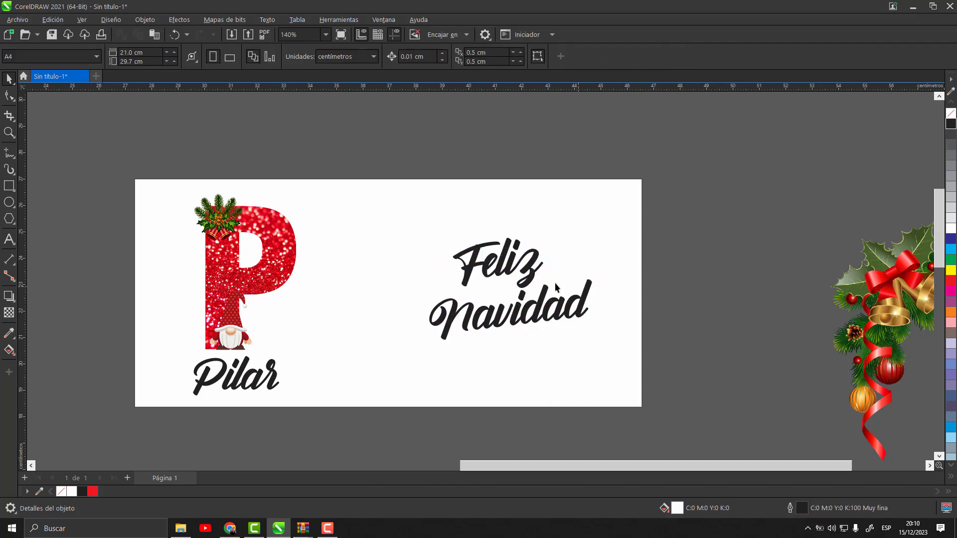
# Fill the word "Feliz" with red and "Navidad" with green.
pyautogui.click(533, 276)
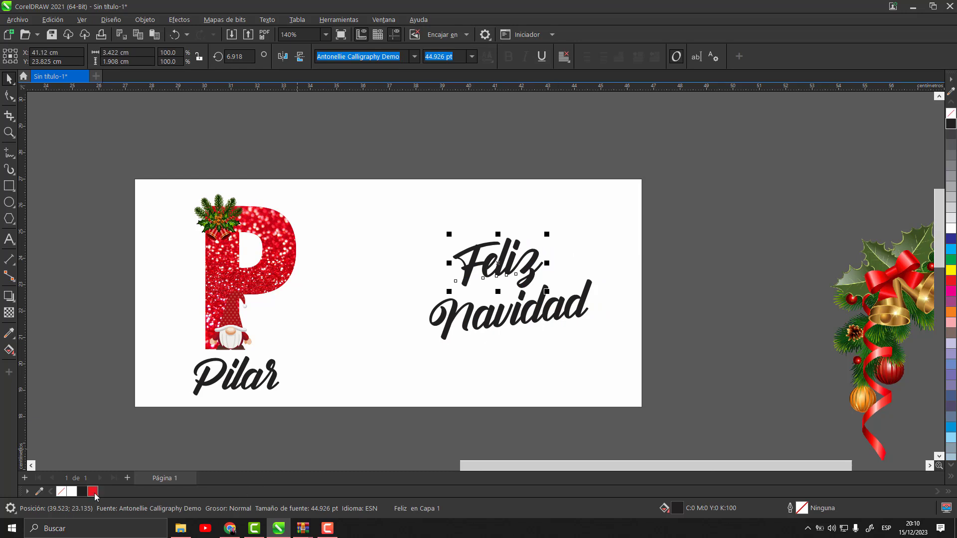
pyautogui.click(94, 493)
pyautogui.click(948, 262)
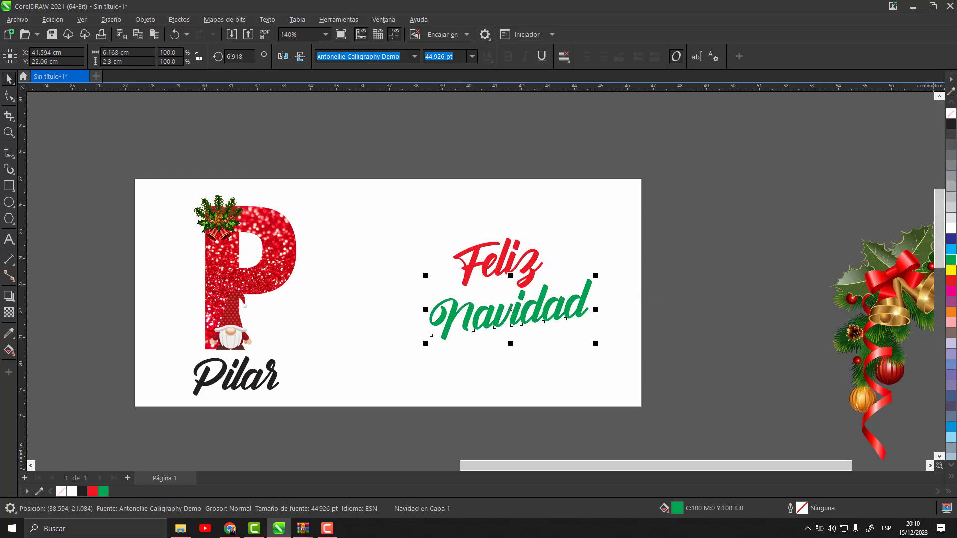
# Scale the bell and holly garland to about 4.5 by 6 cm and place it at the greeting's upper left.
pyautogui.moveTo(916, 284); pyautogui.dragTo(747, 268)
pyautogui.moveTo(846, 204); pyautogui.dragTo(480, 180)
pyautogui.click(422, 248)
pyautogui.hotkey('ctrl', 'z')
pyautogui.moveTo(449, 223); pyautogui.dragTo(457, 233)
pyautogui.moveTo(489, 191); pyautogui.dragTo(505, 181)
pyautogui.moveTo(468, 216); pyautogui.dragTo(475, 212)
pyautogui.click(705, 396)
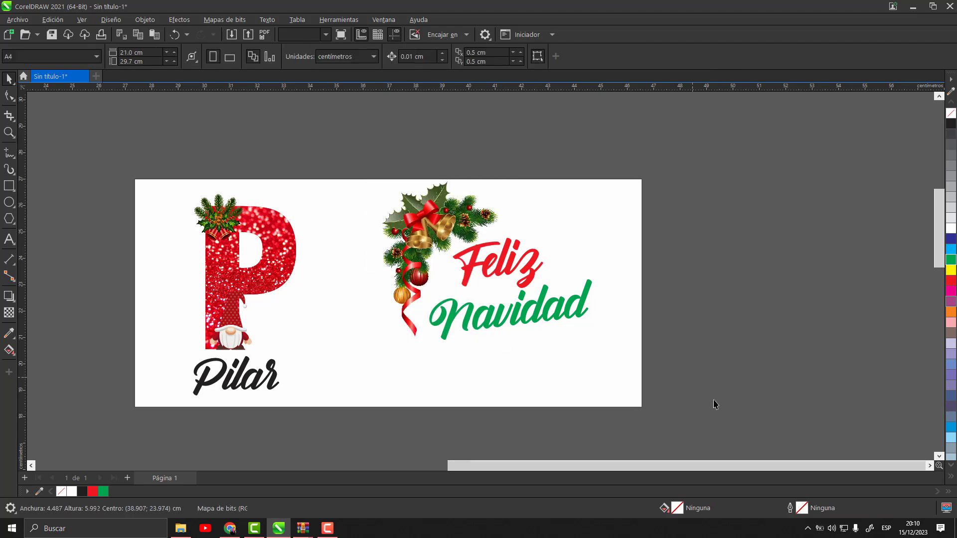
# Shift the garland and greeting right and slightly down, and shrink the greeting words a little to fit beside the garland.
pyautogui.moveTo(306, 166); pyautogui.dragTo(305, 166)
pyautogui.moveTo(413, 208); pyautogui.dragTo(439, 216)
pyautogui.moveTo(442, 218); pyautogui.dragTo(452, 219)
pyautogui.moveTo(445, 302); pyautogui.dragTo(433, 234)
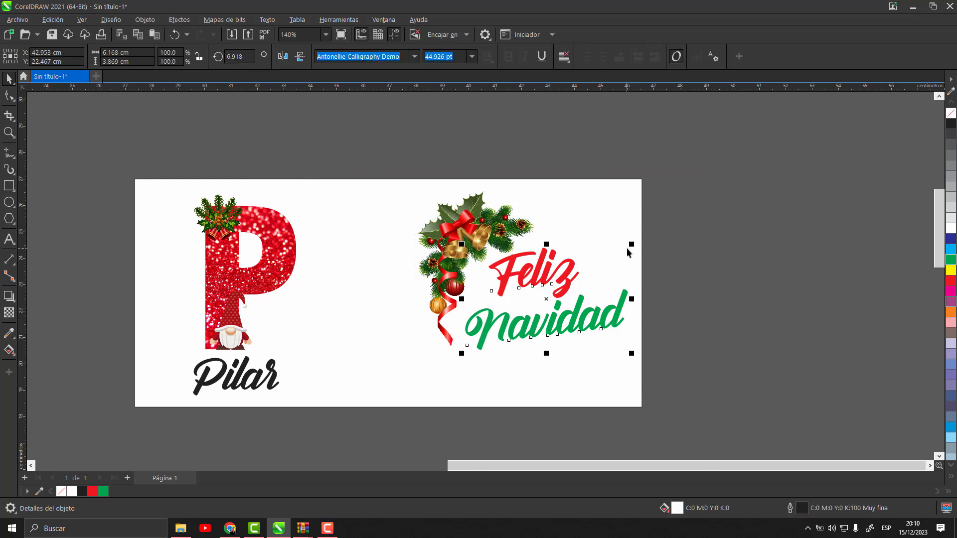
pyautogui.moveTo(628, 245); pyautogui.dragTo(612, 248)
pyautogui.moveTo(565, 288); pyautogui.dragTo(556, 288)
pyautogui.moveTo(445, 230); pyautogui.dragTo(459, 239)
# Nudge the garland and greeting together slightly down and left within the design rectangle.
pyautogui.scroll(-4, 731, 262)
pyautogui.scroll(4, 438, 313)
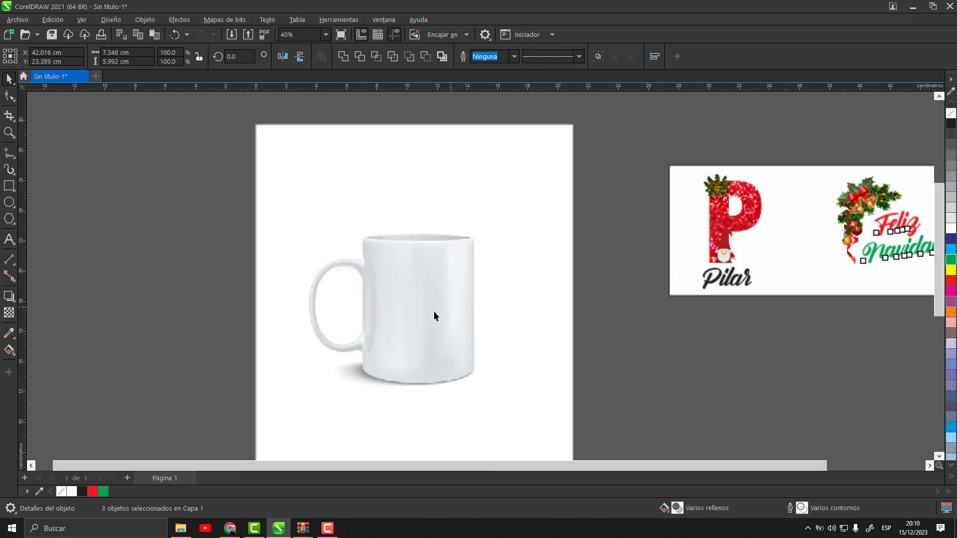
pyautogui.scroll(-6, 394, 334)
pyautogui.scroll(5, 368, 322)
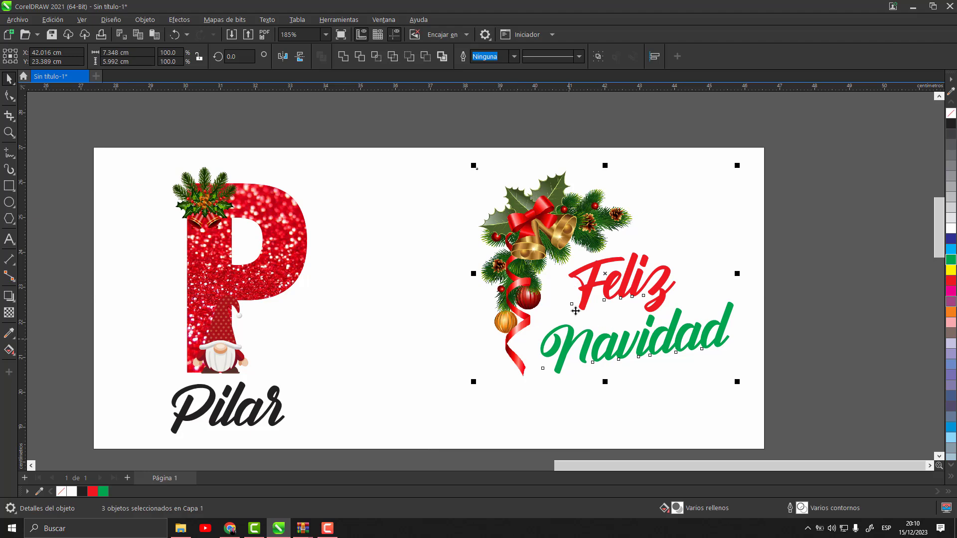
pyautogui.moveTo(586, 297); pyautogui.dragTo(595, 295)
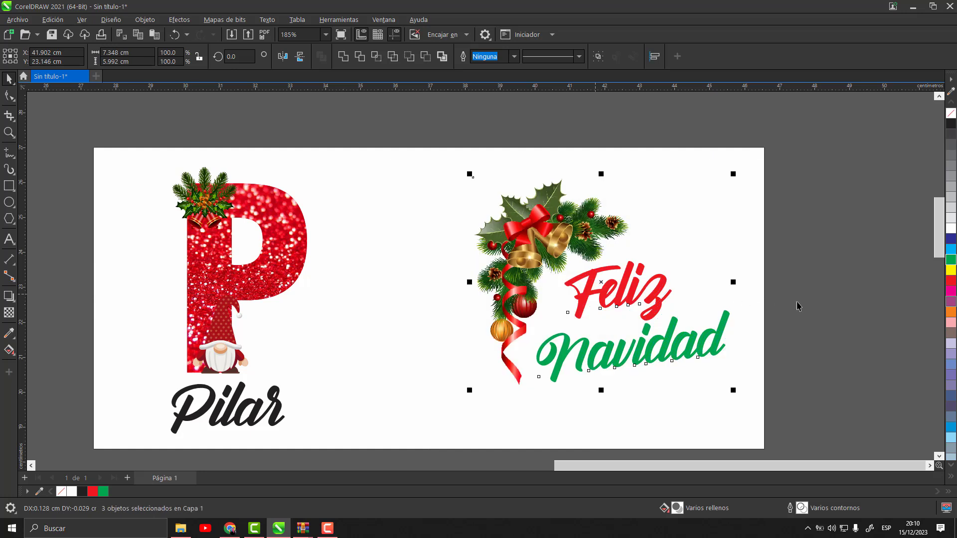
pyautogui.click(789, 305)
# Draw a five-sided star shape about 0.77 cm wide to the right of the P.
pyautogui.click(9, 217)
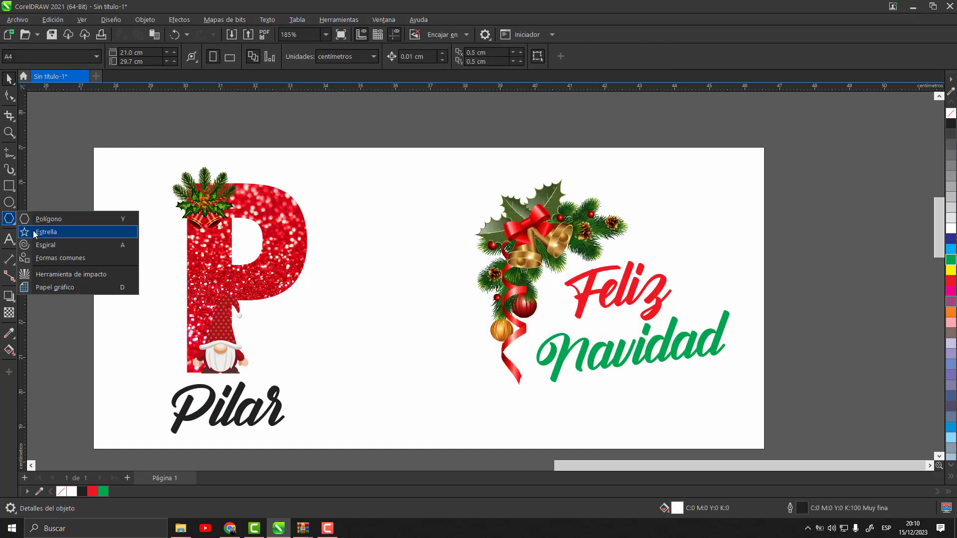
pyautogui.click(36, 233)
pyautogui.moveTo(335, 299); pyautogui.dragTo(364, 329)
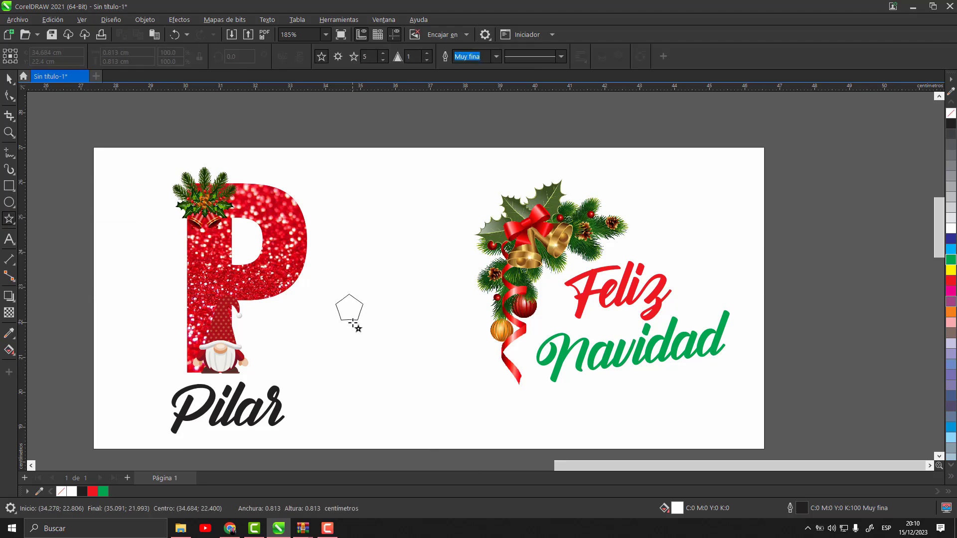
pyautogui.scroll(2, 301, 294)
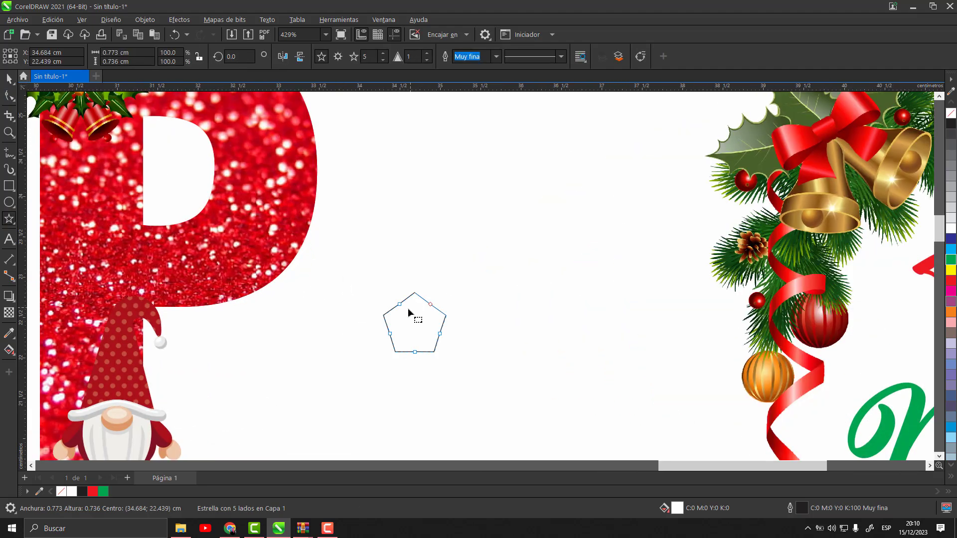
# Pull the shape's inner nodes inward to form a pointed star, and give it a yellow fill without an outline.
pyautogui.press('F10')
pyautogui.moveTo(399, 304); pyautogui.dragTo(407, 316)
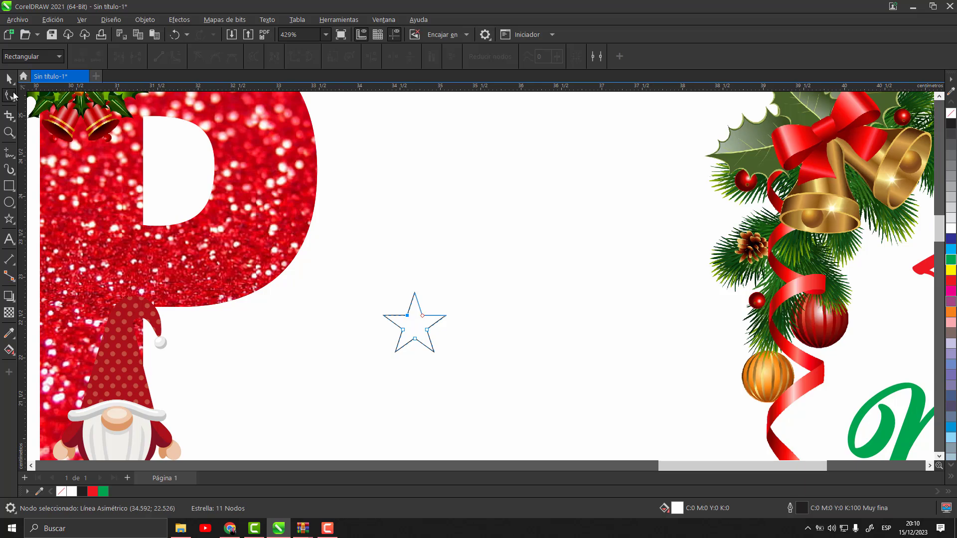
pyautogui.press('space')
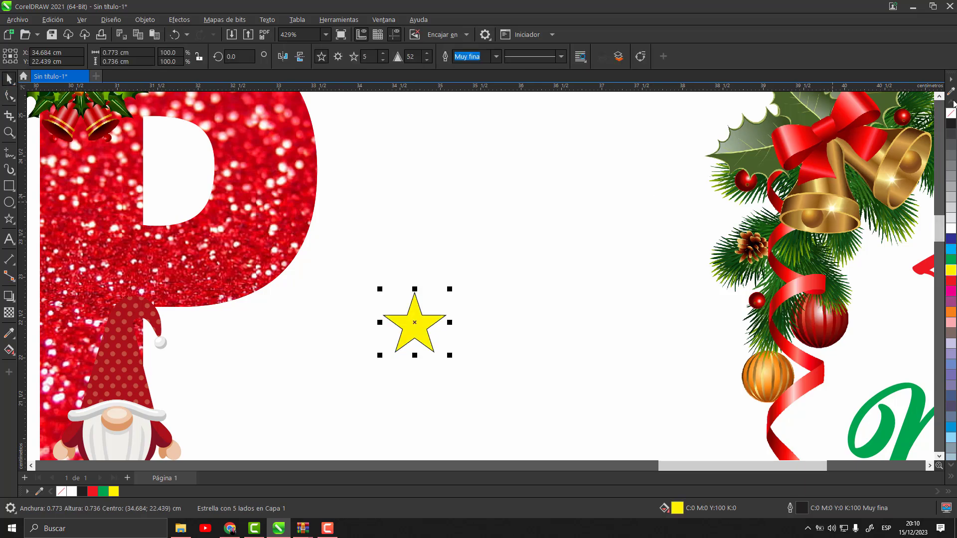
pyautogui.scroll(-3, 698, 264)
pyautogui.scroll(2, 390, 310)
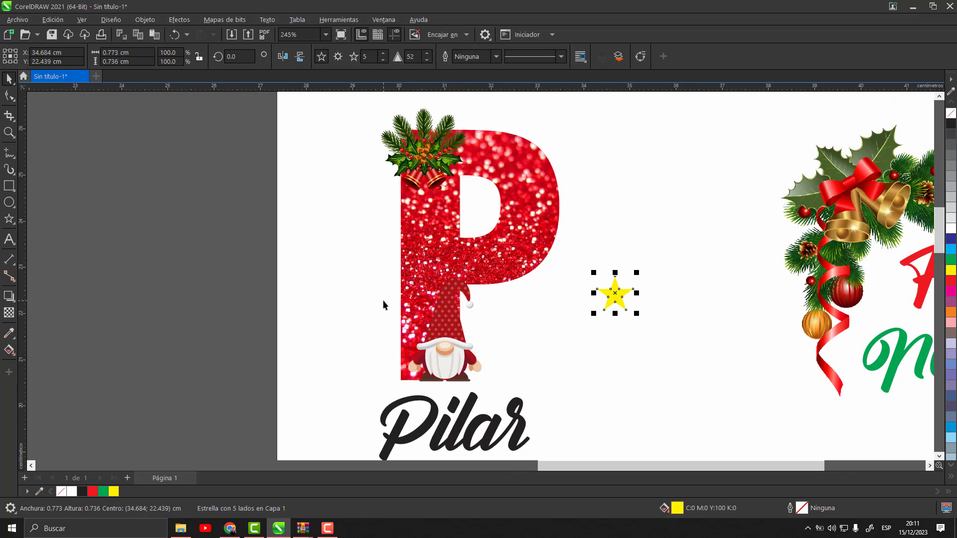
pyautogui.scroll(-2, 389, 310)
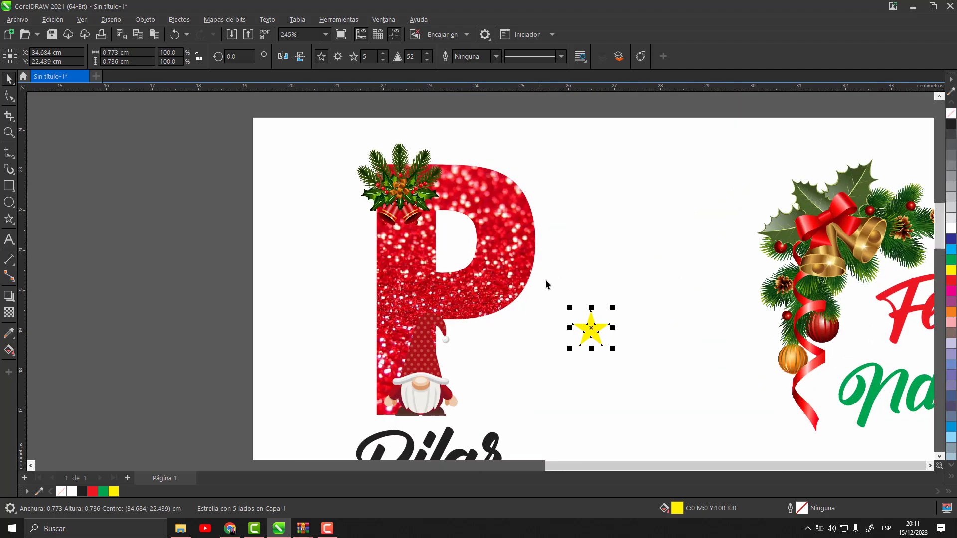
# Place three yellow stars at 73% size around the P: left of the stem, inside the bowl and below the bowl.
pyautogui.moveTo(591, 327); pyautogui.dragTo(359, 323)
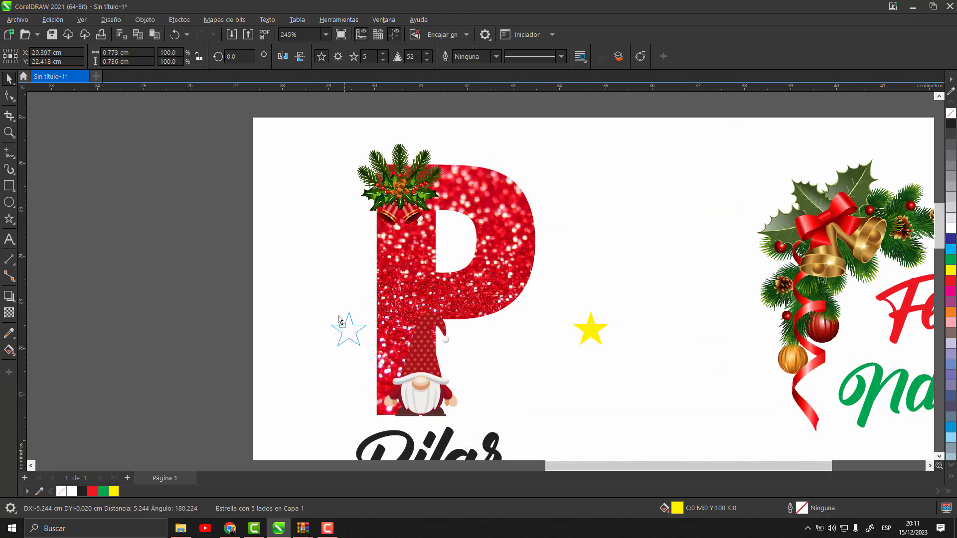
pyautogui.moveTo(472, 232); pyautogui.dragTo(334, 308)
pyautogui.rightClick(497, 334)
pyautogui.rightClick(333, 308)
pyautogui.scroll(-2, 311, 313)
pyautogui.scroll(1, 209, 337)
# Fine-tune the positions of the three stars around the P.
pyautogui.moveTo(386, 290); pyautogui.dragTo(389, 303)
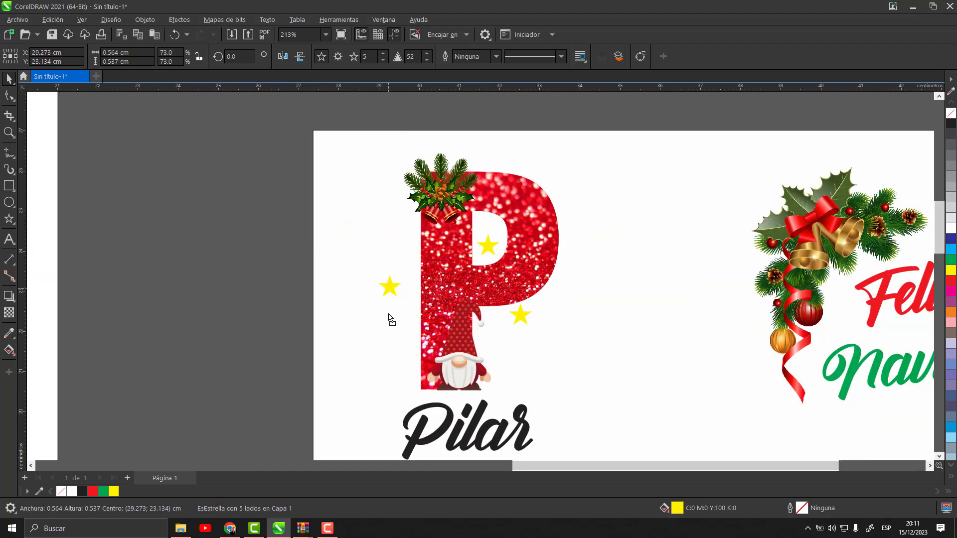
pyautogui.moveTo(428, 343); pyautogui.dragTo(428, 343)
pyautogui.moveTo(516, 321); pyautogui.dragTo(513, 329)
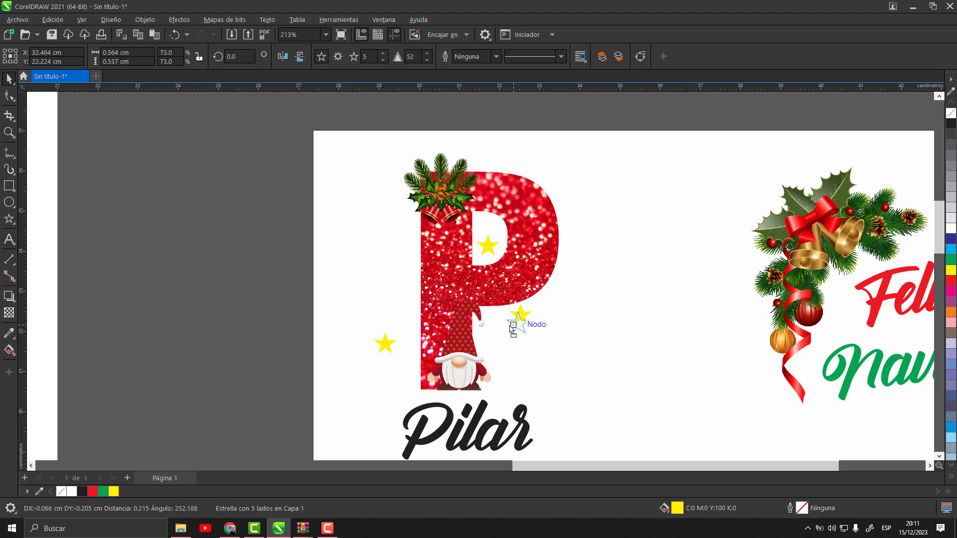
pyautogui.moveTo(489, 245); pyautogui.dragTo(482, 250)
pyautogui.moveTo(384, 349); pyautogui.dragTo(387, 315)
pyautogui.scroll(-6, 215, 317)
pyautogui.click(222, 317)
pyautogui.scroll(5, 382, 318)
pyautogui.scroll(-2, 235, 319)
pyautogui.scroll(2, 234, 322)
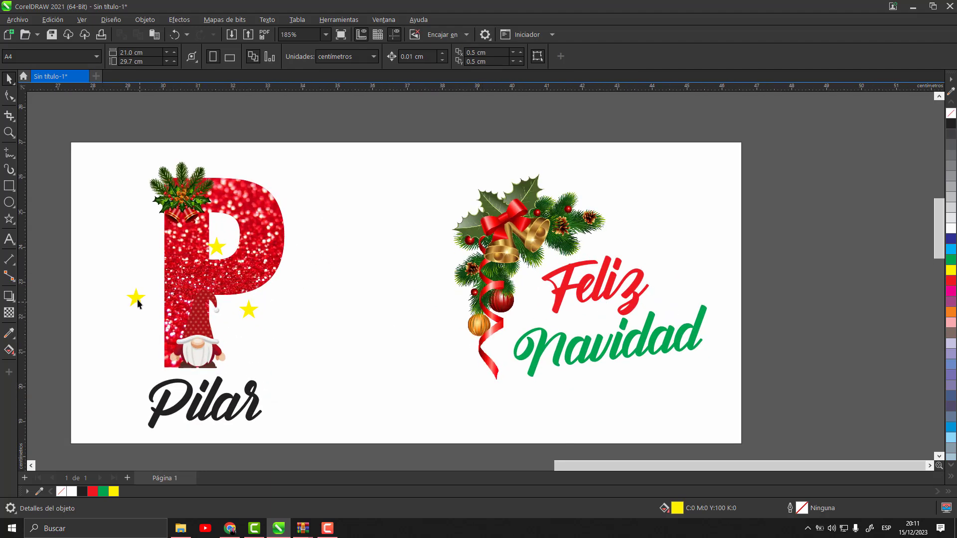
# Place four copies of the yellow star around the greeting, two at its upper right and two beneath it.
pyautogui.moveTo(140, 307); pyautogui.dragTo(684, 254)
pyautogui.rightClick(634, 228)
pyautogui.moveTo(637, 231); pyautogui.dragTo(695, 275)
pyautogui.rightClick(695, 276)
pyautogui.moveTo(694, 275); pyautogui.dragTo(675, 384)
pyautogui.rightClick(675, 385)
pyautogui.moveTo(676, 384); pyautogui.dragTo(558, 393)
pyautogui.rightClick(557, 394)
pyautogui.click(819, 312)
pyautogui.scroll(-1, 631, 324)
pyautogui.scroll(1, 547, 334)
pyautogui.scroll(-3, 548, 335)
pyautogui.scroll(3, 539, 355)
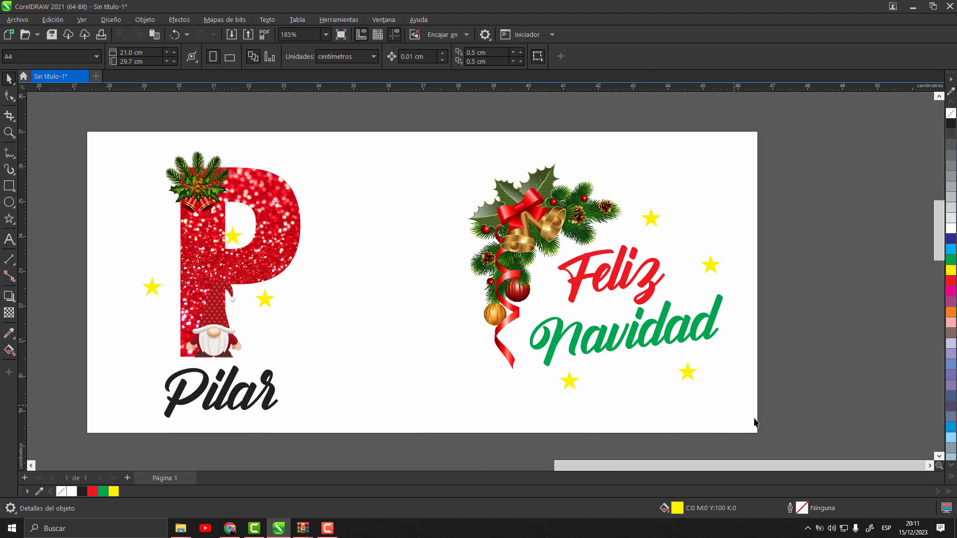
# Select the garland, greeting and its four stars and shift them slightly left.
pyautogui.moveTo(726, 159); pyautogui.dragTo(737, 148)
pyautogui.moveTo(604, 205); pyautogui.dragTo(598, 205)
pyautogui.scroll(-4, 585, 254)
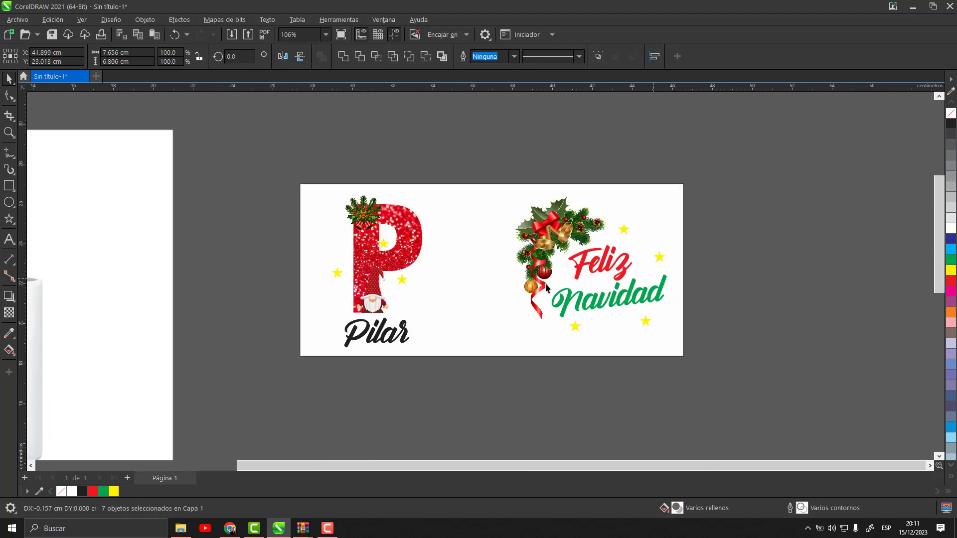
# Move the mug mockup off the page to the right of the design rectangle.
pyautogui.scroll(-4, 550, 282)
pyautogui.click(634, 283)
pyautogui.scroll(-3, 229, 313)
pyautogui.moveTo(229, 313); pyautogui.dragTo(717, 280)
# Duplicate the mug mockup beside the original and mirror the copy horizontally so its handle faces right.
pyautogui.scroll(3, 561, 281)
pyautogui.rightClick(718, 280)
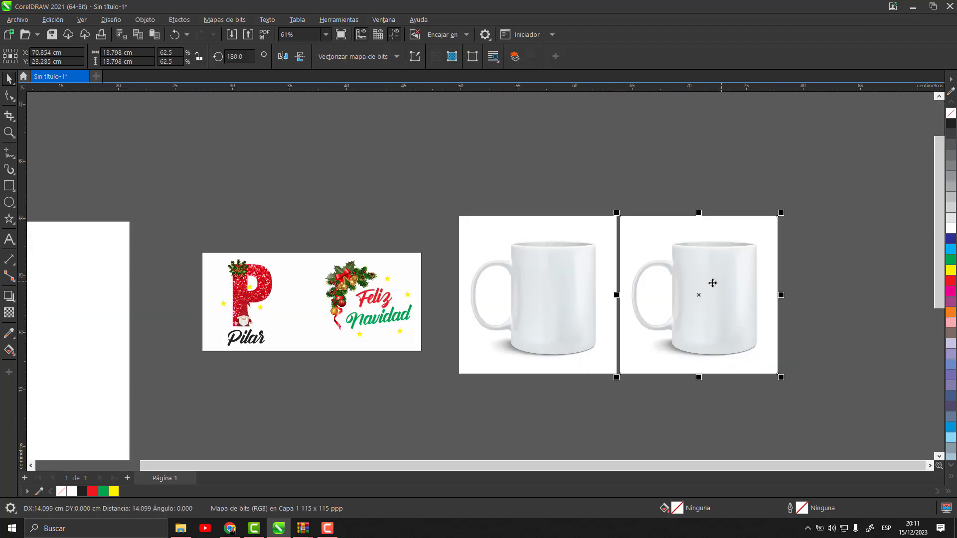
pyautogui.click(282, 57)
pyautogui.press('Escape')
pyautogui.scroll(1, 483, 253)
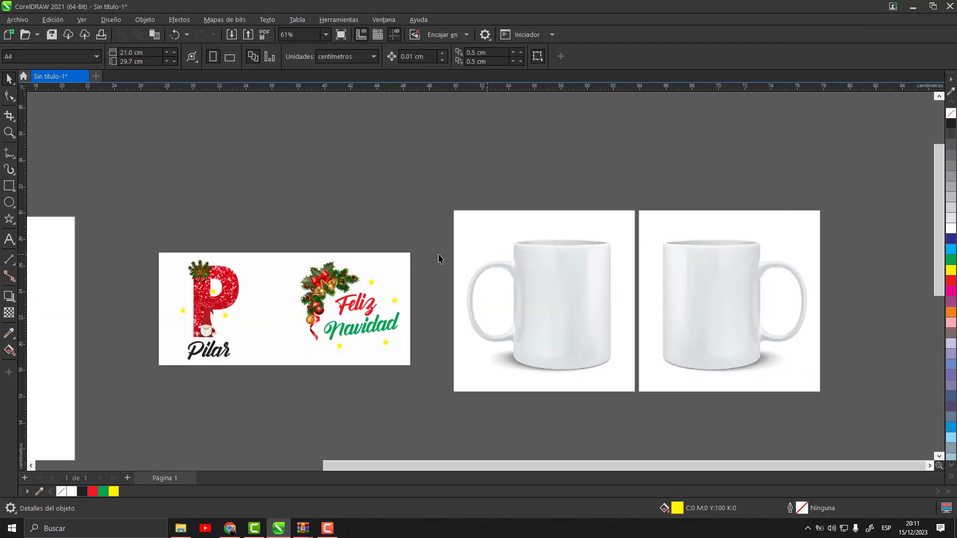
# Place a copy of the decorated P with its stars and name onto the mug with the left-facing handle.
pyautogui.moveTo(272, 392); pyautogui.dragTo(272, 394)
pyautogui.moveTo(228, 280); pyautogui.dragTo(581, 277)
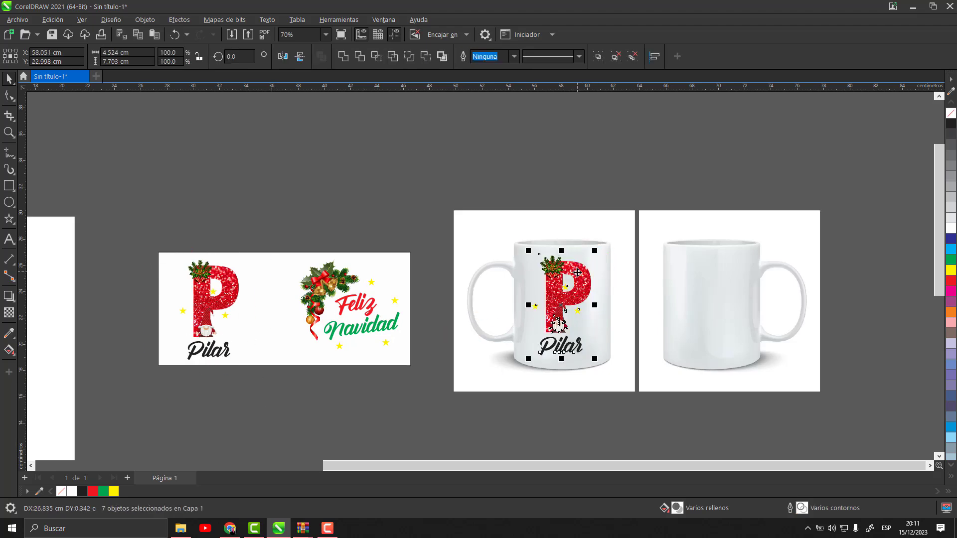
pyautogui.scroll(3, 741, 305)
pyautogui.scroll(-2, 652, 275)
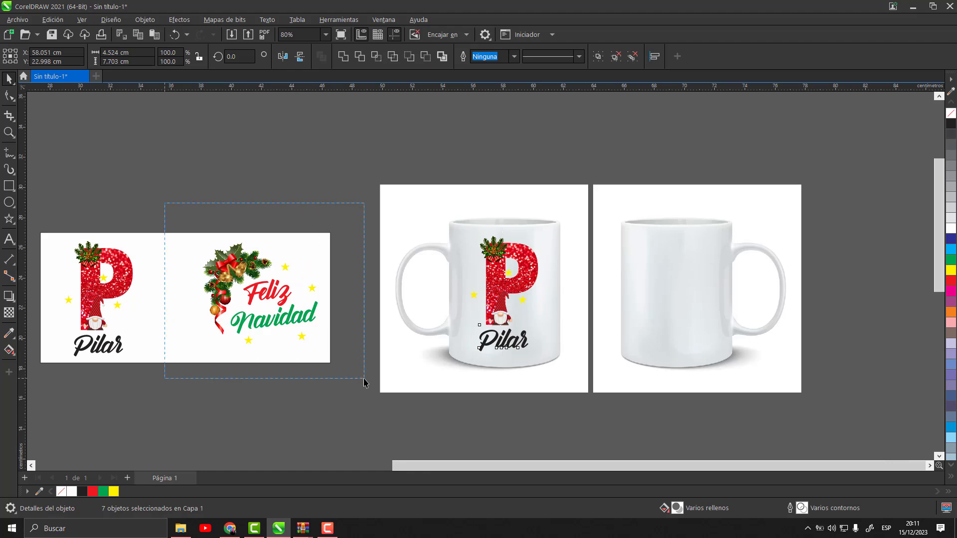
# Copy the garland, greeting and four stars onto the mug with the right-facing handle, shrink them to about 6.87 by 6.1 cm and nudge into place.
pyautogui.moveTo(311, 323); pyautogui.dragTo(735, 320)
pyautogui.moveTo(746, 232); pyautogui.dragTo(734, 243)
pyautogui.scroll(2, 761, 271)
pyautogui.moveTo(664, 308); pyautogui.dragTo(664, 298)
pyautogui.scroll(-2, 648, 319)
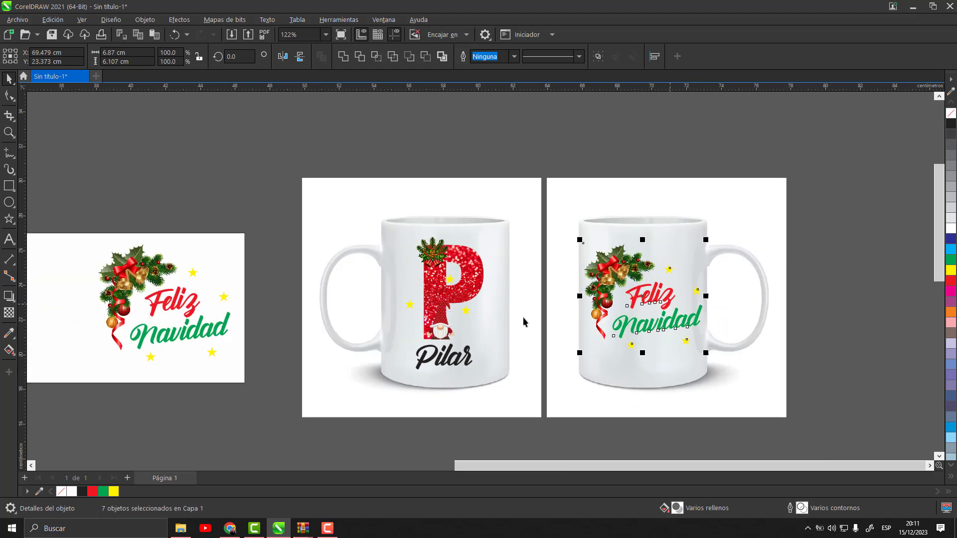
pyautogui.scroll(1, 644, 336)
pyautogui.click(620, 152)
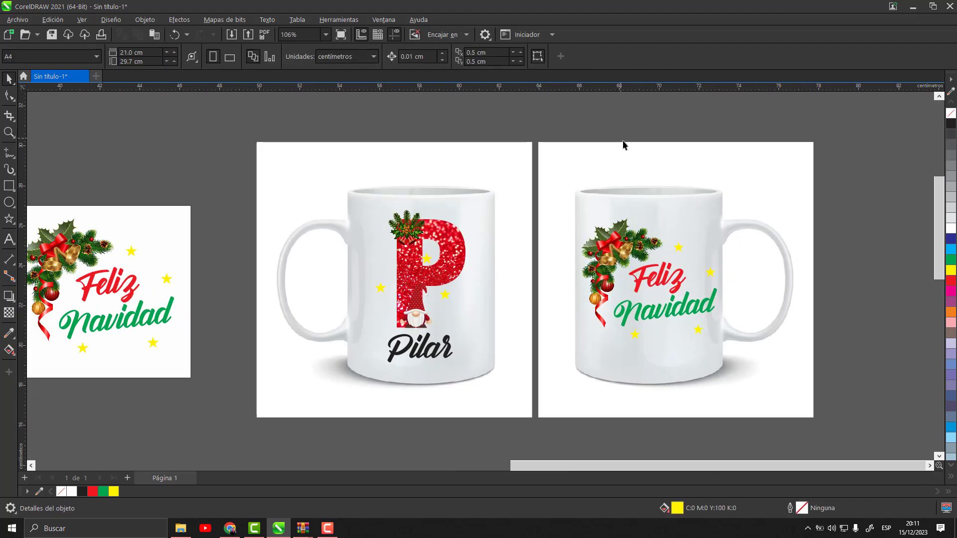
pyautogui.scroll(1, 626, 155)
pyautogui.scroll(-2, 627, 154)
pyautogui.scroll(-4, 626, 157)
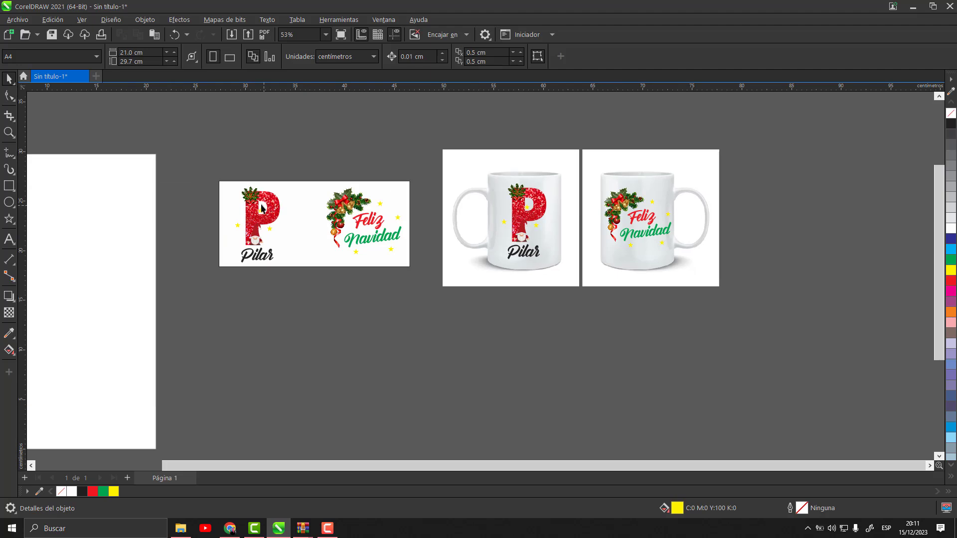
pyautogui.scroll(3, 240, 217)
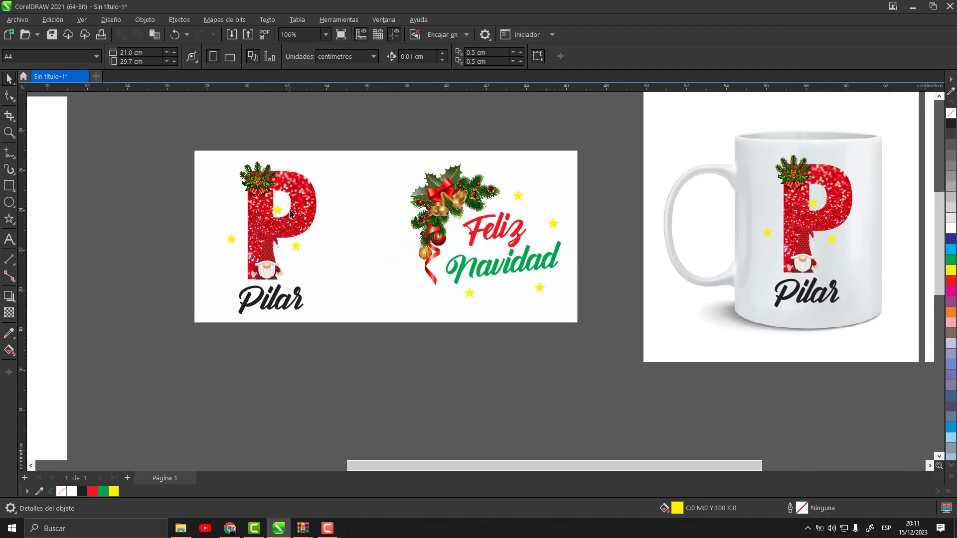
pyautogui.moveTo(343, 344); pyautogui.dragTo(344, 343)
pyautogui.scroll(-1, 364, 251)
pyautogui.moveTo(314, 231); pyautogui.dragTo(315, 367)
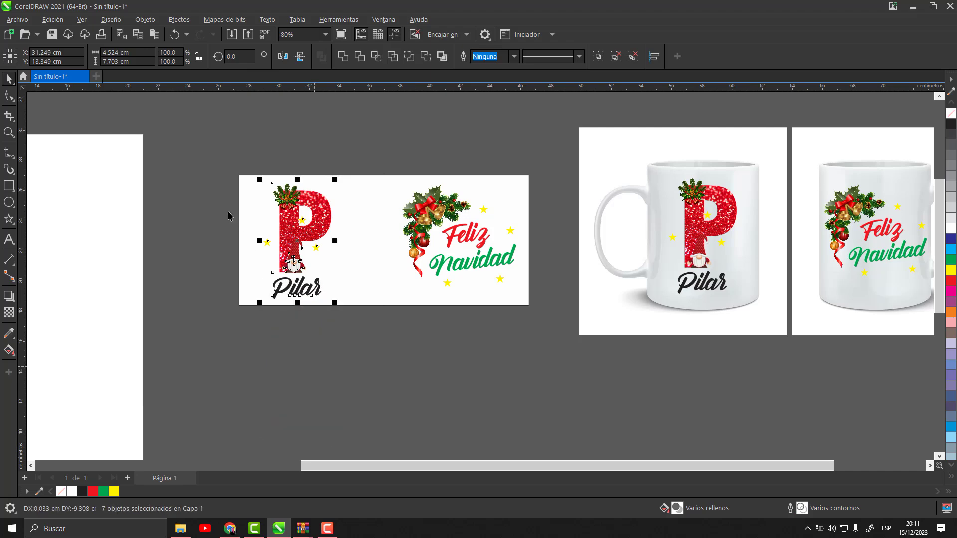
# Duplicate the complete two-sided design with its background rectangle directly below the original.
pyautogui.moveTo(208, 168); pyautogui.dragTo(557, 342)
pyautogui.scroll(-2, 510, 261)
pyautogui.moveTo(492, 247); pyautogui.dragTo(492, 342)
pyautogui.scroll(3, 365, 380)
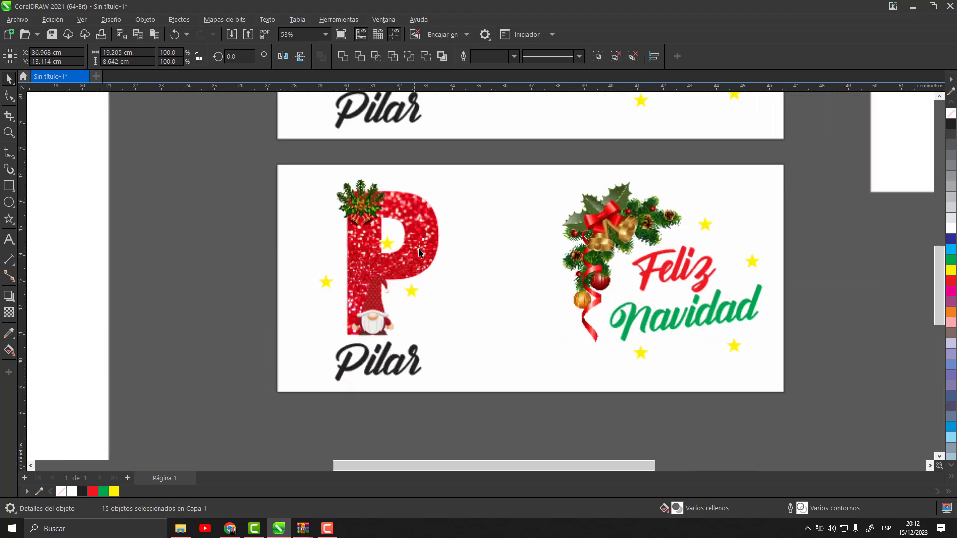
# Replace the letter P in the lower design with A, keeping the glitter fill inside it.
pyautogui.click(418, 247)
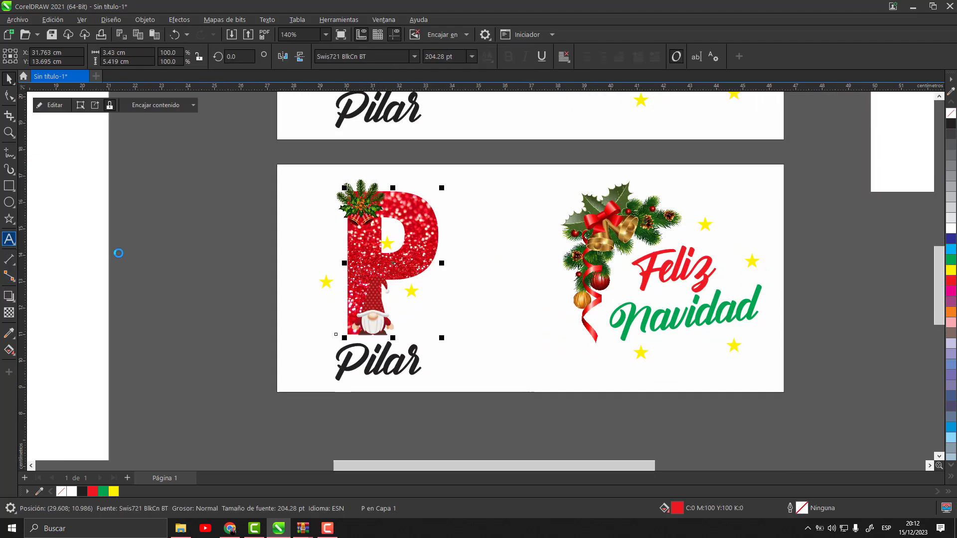
pyautogui.press('BackSpace')
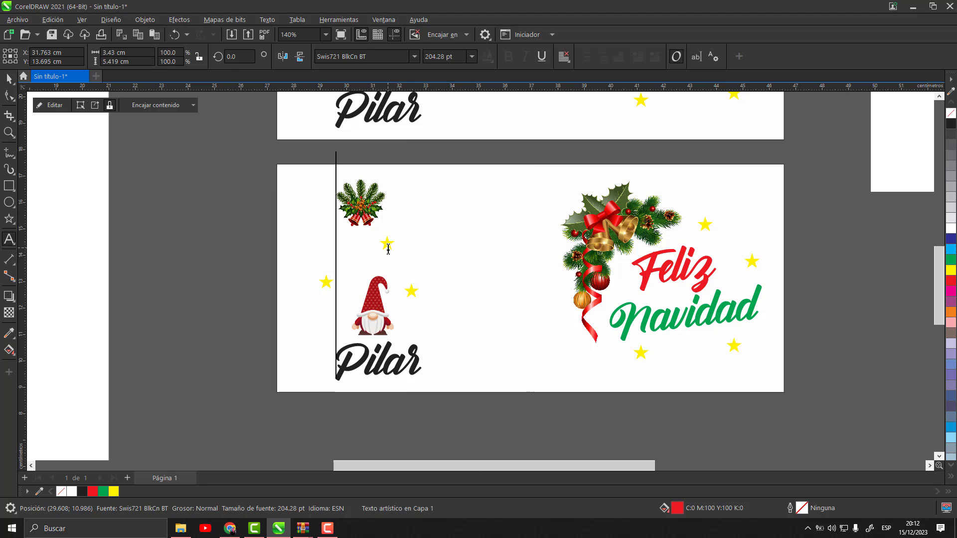
pyautogui.write('a')
pyautogui.press('BackSpace')
pyautogui.write('A')
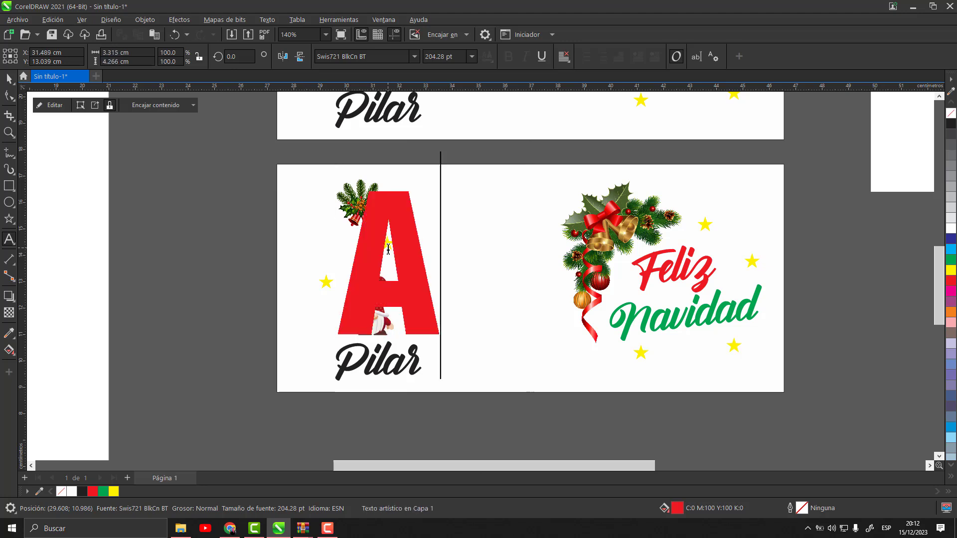
pyautogui.click(8, 80)
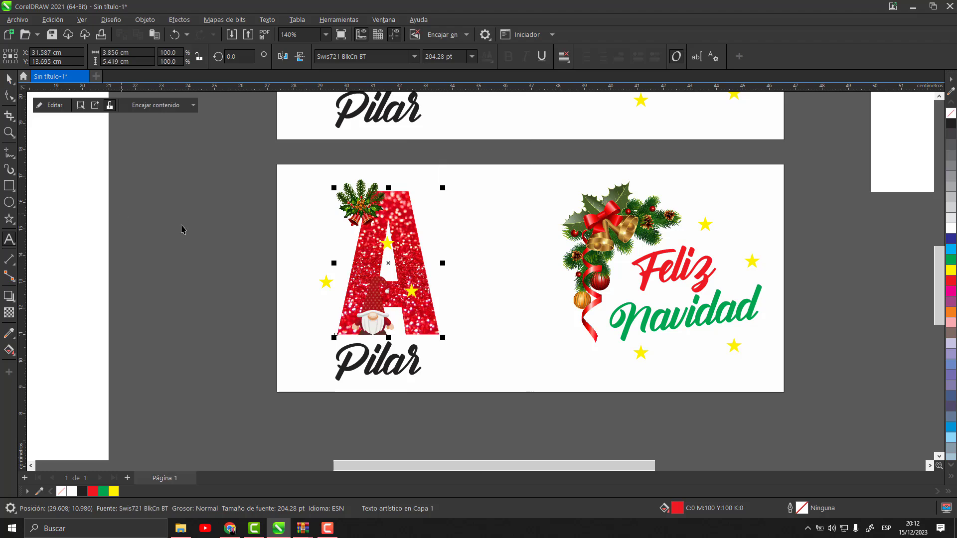
# Shift the gnome onto the left leg of the A and center the pine and bells ornament on its peak.
pyautogui.scroll(2, 341, 218)
pyautogui.click(386, 349)
pyautogui.moveTo(383, 346); pyautogui.dragTo(369, 346)
pyautogui.moveTo(384, 196); pyautogui.dragTo(418, 196)
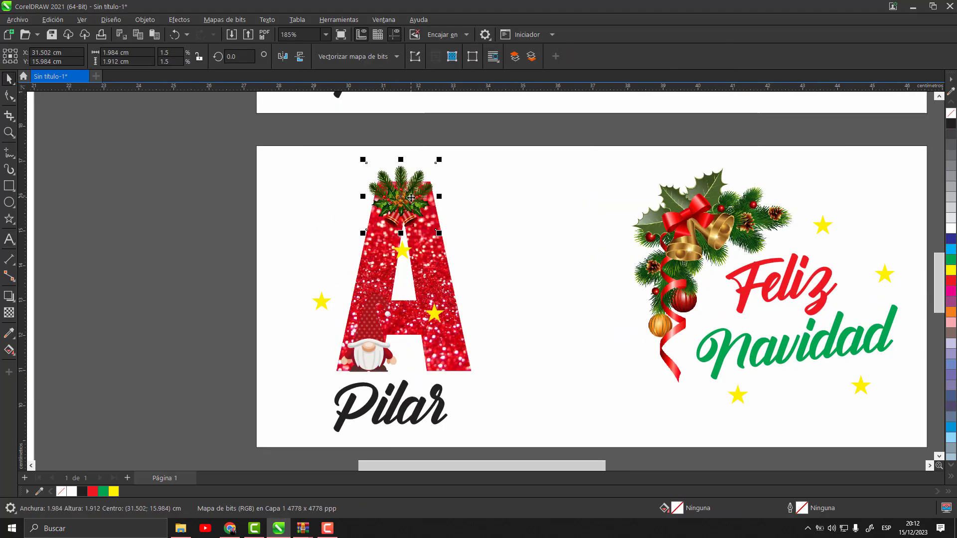
# Rearrange the three stars around the A, placing two beyond its right side and nudging the one on its left.
pyautogui.moveTo(403, 251); pyautogui.dragTo(456, 242)
pyautogui.moveTo(445, 285); pyautogui.dragTo(445, 285)
pyautogui.moveTo(434, 313); pyautogui.dragTo(483, 330)
pyautogui.moveTo(322, 301); pyautogui.dragTo(324, 297)
# Replace the name under the A with a first name starting with A and center it beneath the letter.
pyautogui.press('F8')
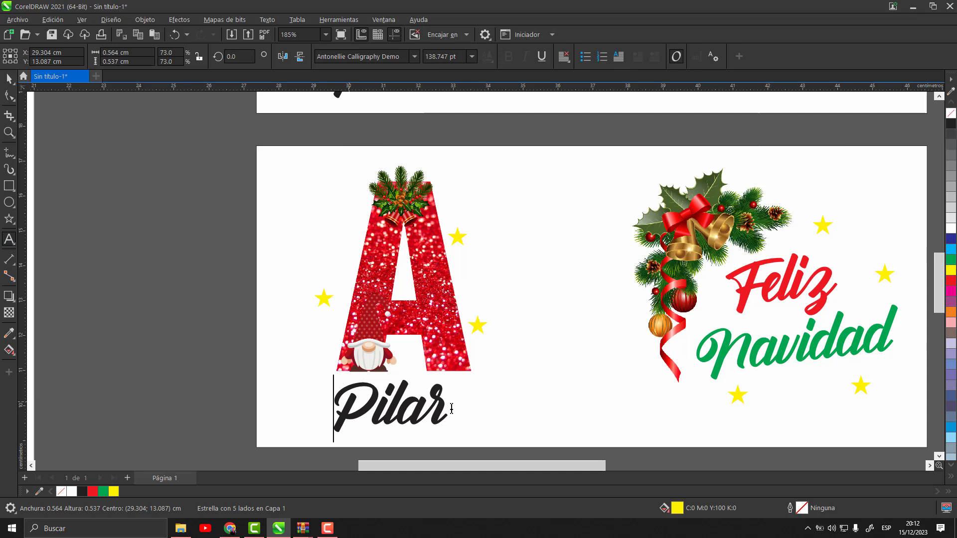
pyautogui.moveTo(349, 402); pyautogui.dragTo(452, 409)
pyautogui.write('aN')
pyautogui.press('BackSpace')
pyautogui.press('BackSpace')
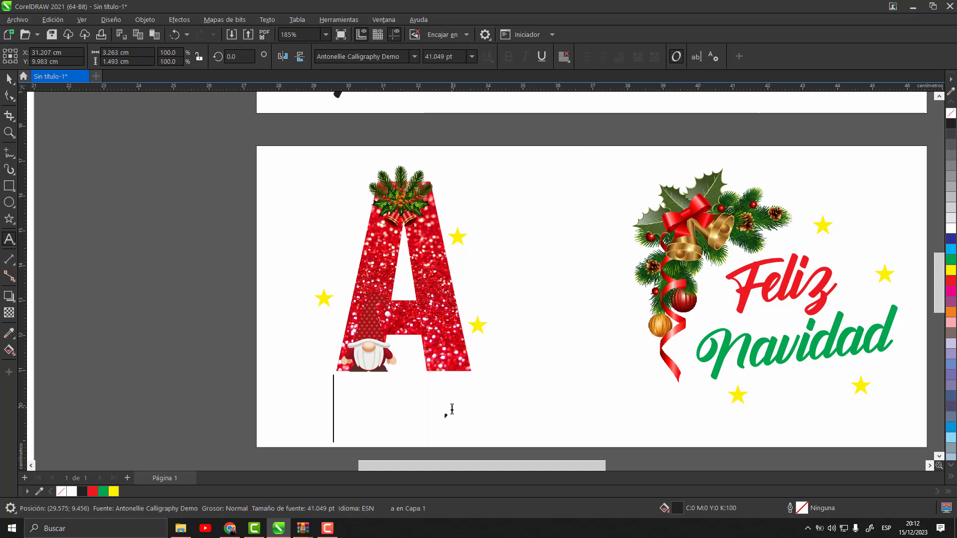
pyautogui.write('N')
pyautogui.press('BackSpace')
pyautogui.write('an')
pyautogui.press('BackSpace')
pyautogui.press('BackSpace')
pyautogui.write('Antuanet')
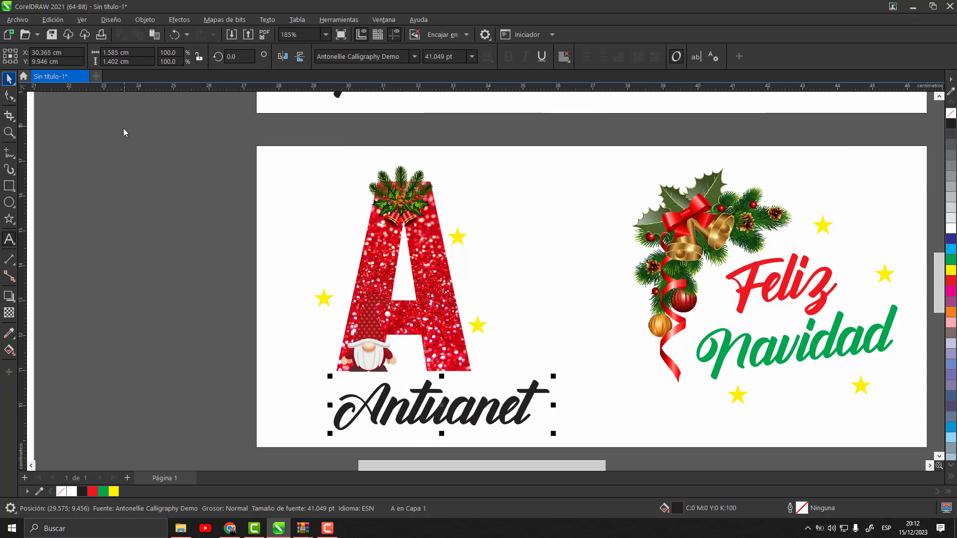
pyautogui.moveTo(421, 386); pyautogui.dragTo(381, 386)
# Duplicate the entire A design with its background rectangle directly below it as a third design.
pyautogui.scroll(-3, 394, 343)
pyautogui.scroll(3, 436, 333)
pyautogui.scroll(-1, 453, 371)
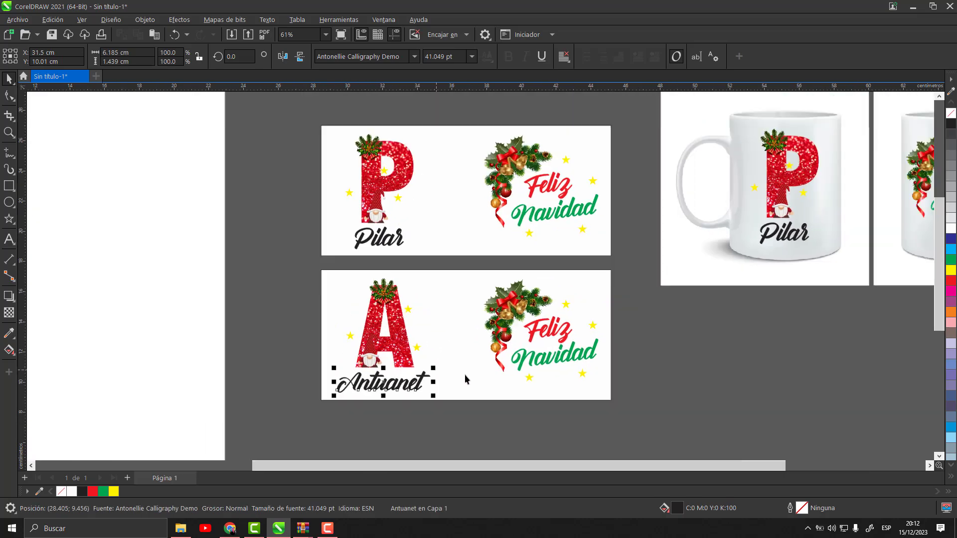
pyautogui.moveTo(628, 428); pyautogui.dragTo(318, 271)
pyautogui.scroll(-2, 461, 315)
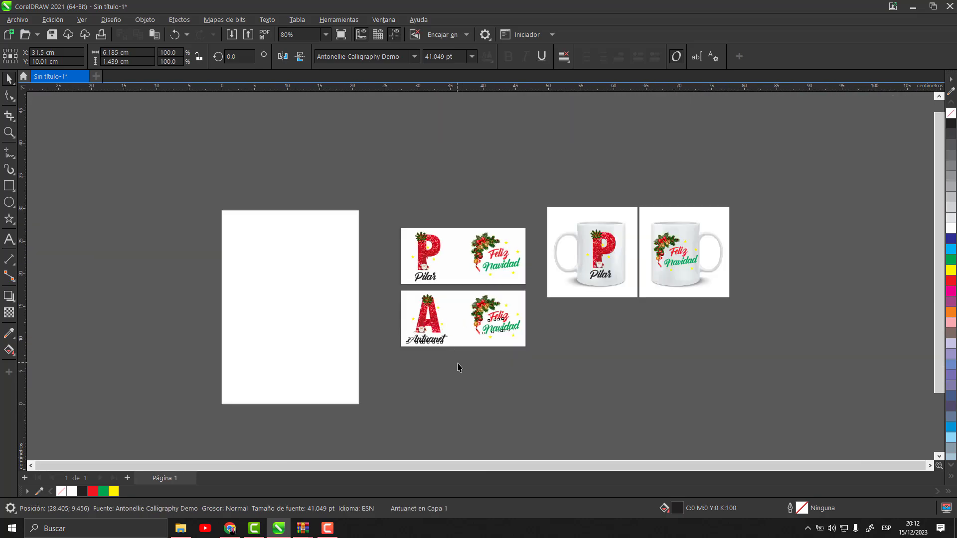
pyautogui.scroll(1, 459, 367)
pyautogui.scroll(1, 474, 312)
pyautogui.scroll(-1, 494, 239)
pyautogui.moveTo(494, 239); pyautogui.dragTo(494, 361)
pyautogui.click(663, 335)
pyautogui.scroll(-1, 526, 415)
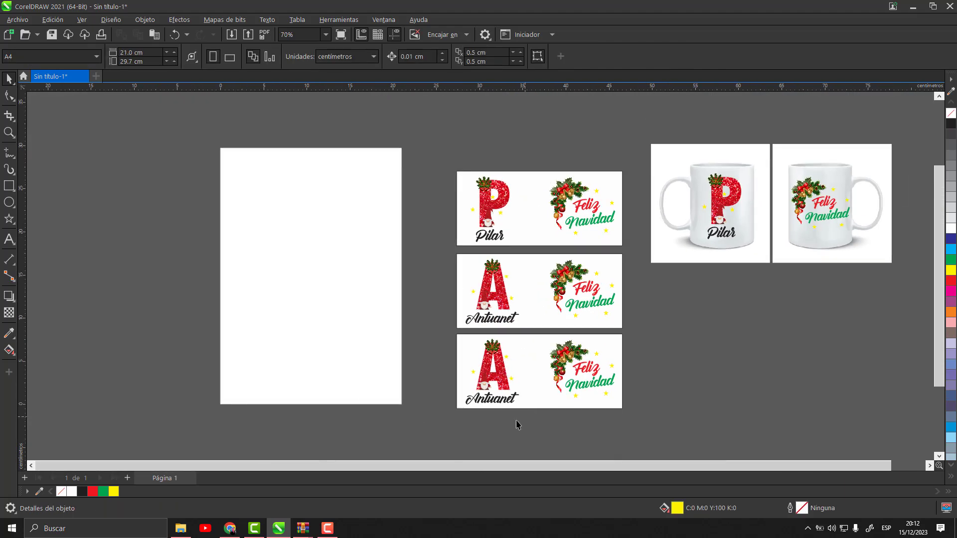
# Replace the letter A in the third design with B, keeping the glitter fill.
pyautogui.scroll(3, 486, 355)
pyautogui.click(486, 355)
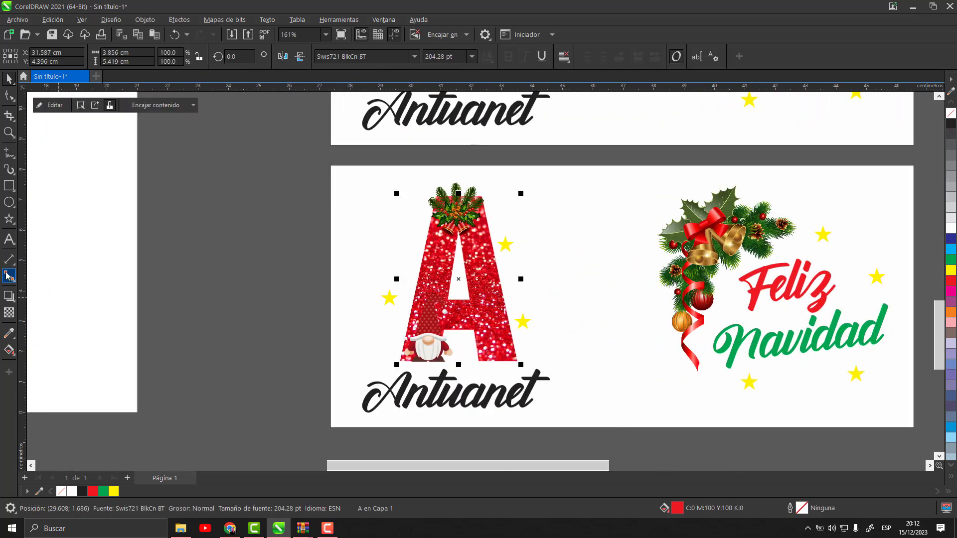
pyautogui.click(9, 240)
pyautogui.click(463, 297)
pyautogui.doubleClick(429, 308)
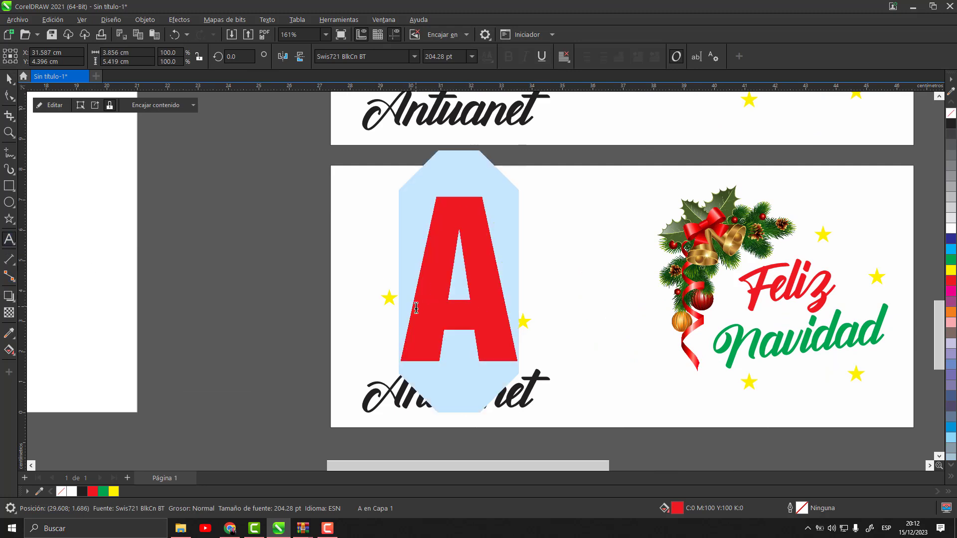
pyautogui.press('BackSpace')
pyautogui.write('B')
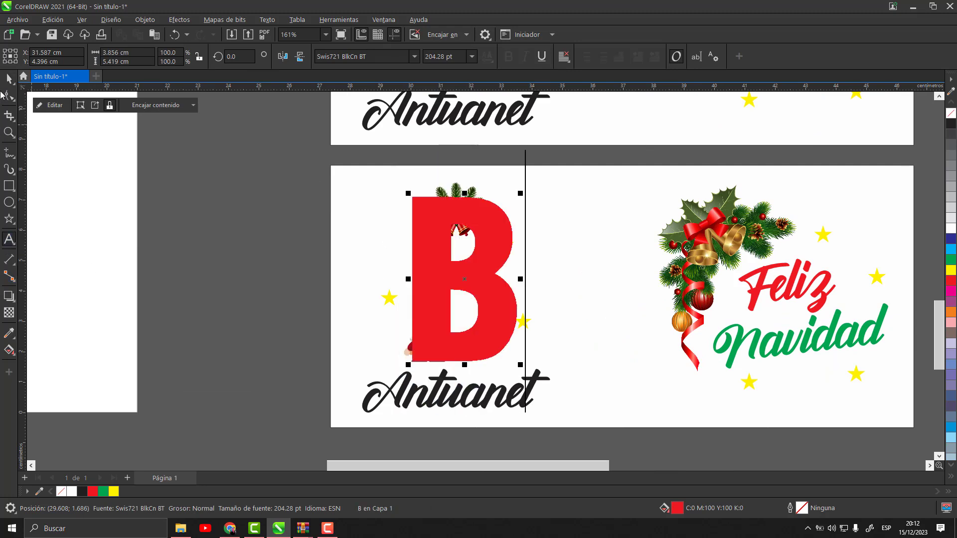
pyautogui.click(9, 78)
# Move the pine and bells ornament to the upper-left corner of the B and the gnome to its lower-right curve.
pyautogui.click(465, 215)
pyautogui.moveTo(465, 215); pyautogui.dragTo(435, 216)
pyautogui.moveTo(439, 349); pyautogui.dragTo(490, 352)
pyautogui.click(281, 349)
pyautogui.click(306, 380)
# Replace the name under the B with a first name starting with B.
pyautogui.scroll(2, 452, 384)
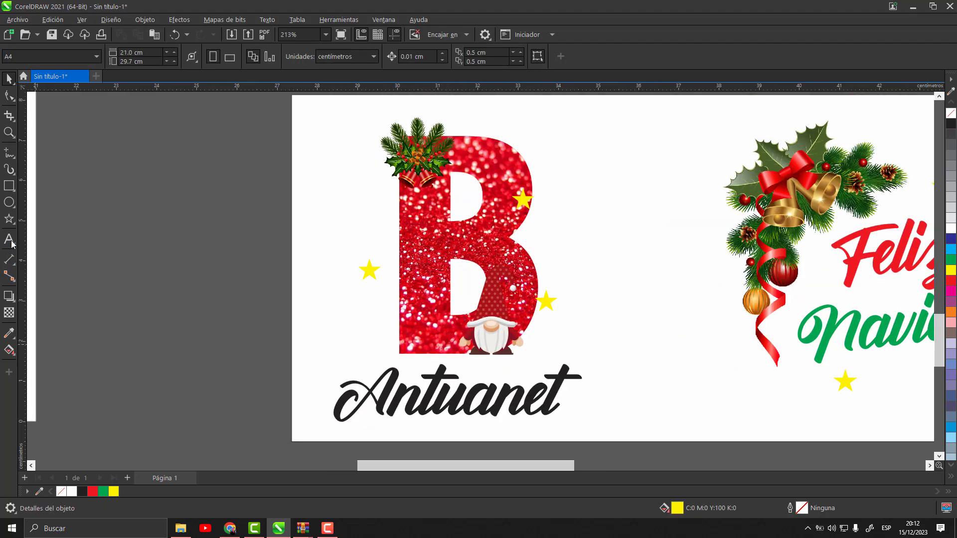
pyautogui.click(347, 371)
pyautogui.moveTo(347, 379); pyautogui.dragTo(583, 391)
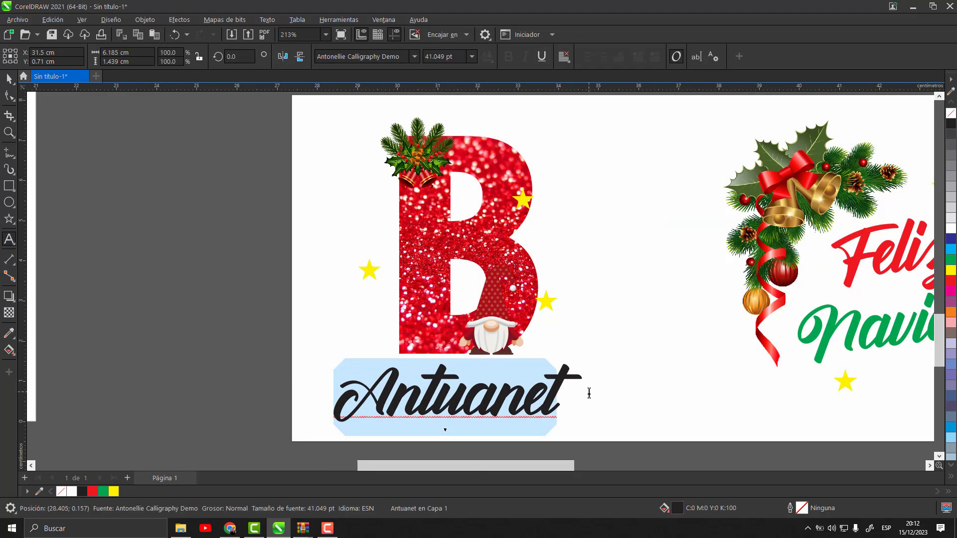
pyautogui.write('Bra')
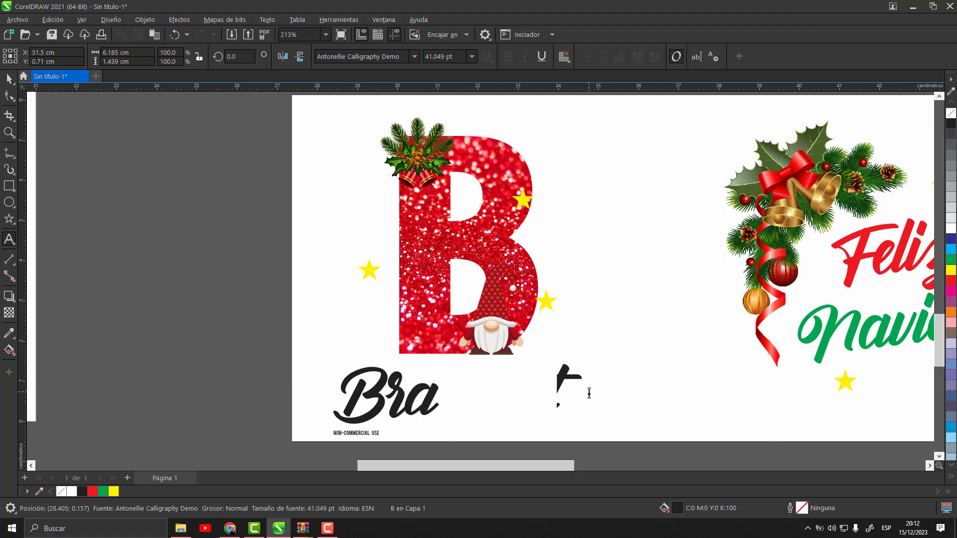
pyautogui.write('ndon')
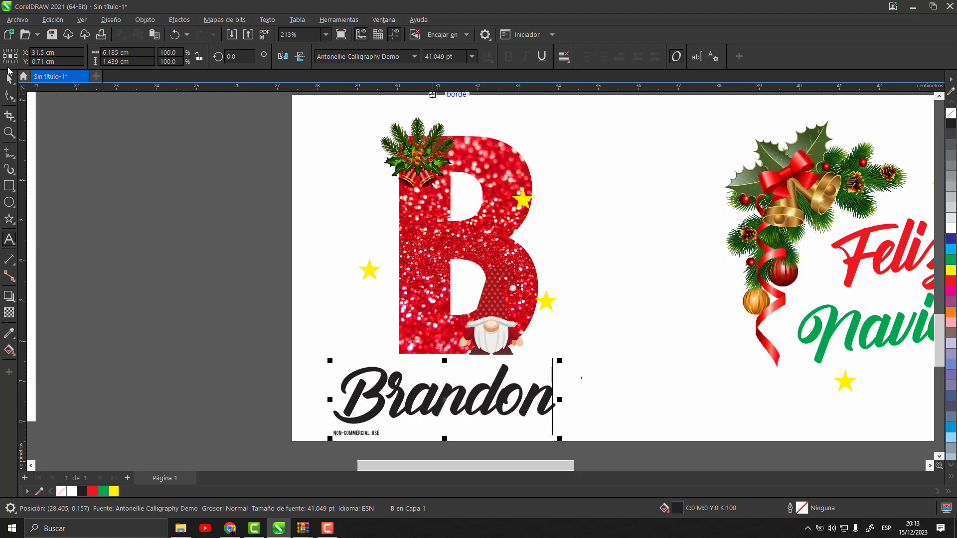
pyautogui.press('Escape')
# Examine the three personalized designs up close and compare their letters, decorations and names.
pyautogui.scroll(-5, 324, 349)
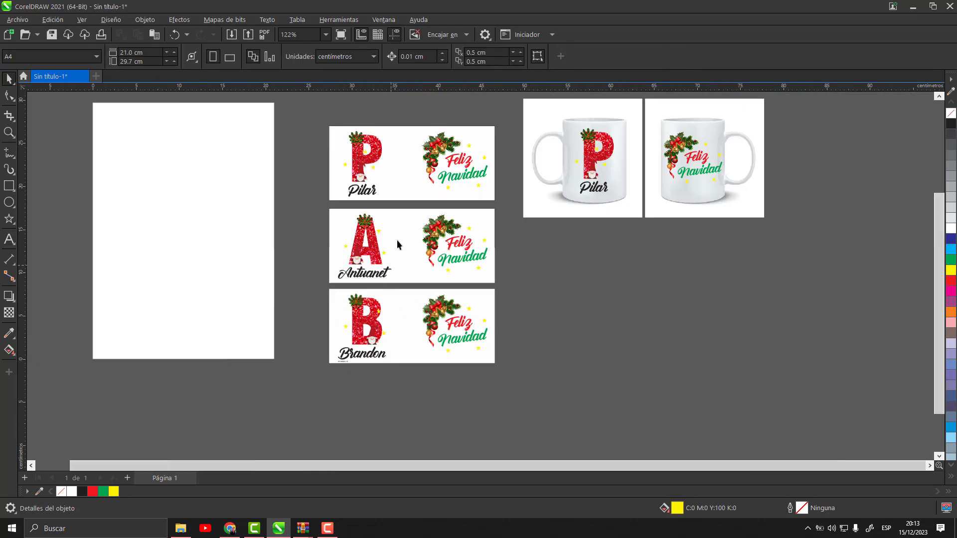
pyautogui.scroll(1, 417, 225)
pyautogui.scroll(-1, 400, 271)
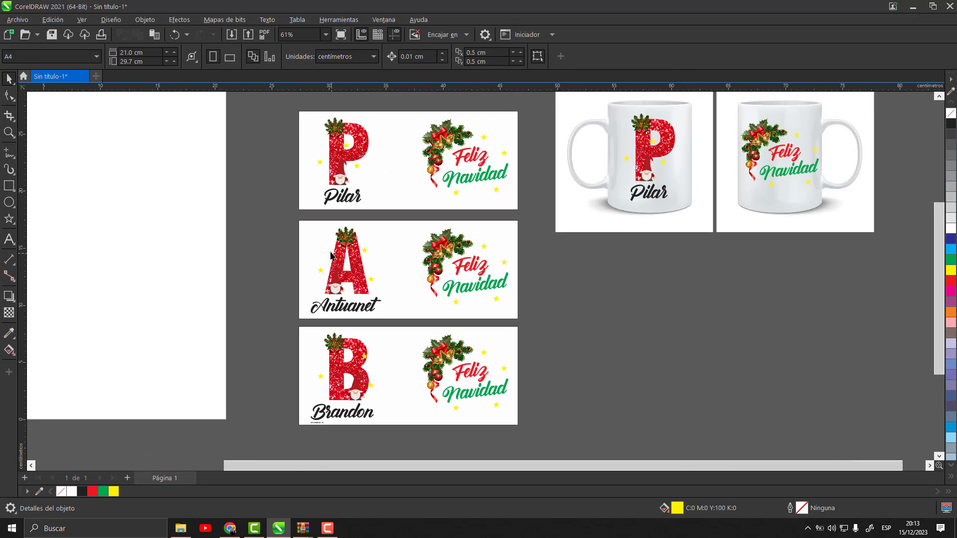
pyautogui.scroll(-1, 395, 265)
pyautogui.scroll(1, 325, 335)
pyautogui.scroll(-2, 340, 284)
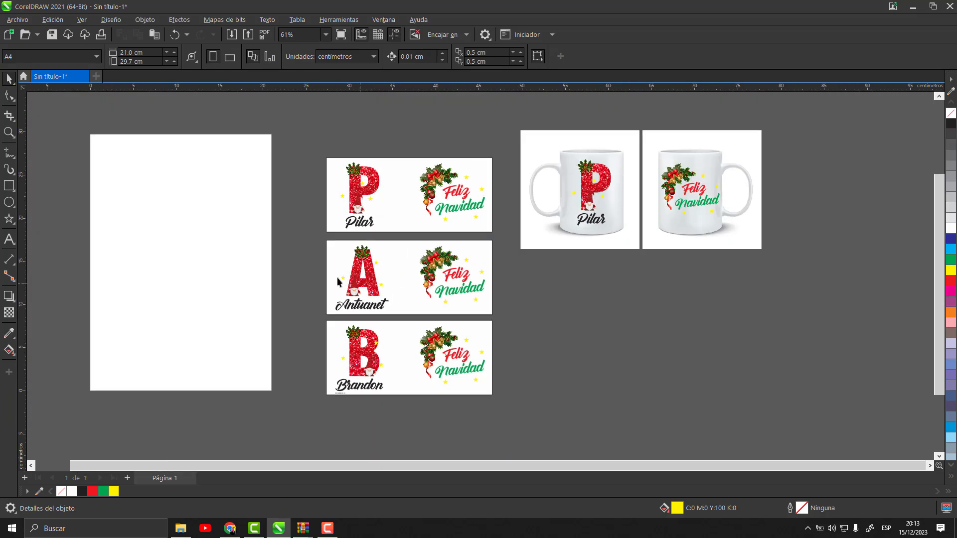
pyautogui.scroll(4, 340, 284)
pyautogui.scroll(-1, 421, 249)
pyautogui.scroll(1, 425, 230)
pyautogui.scroll(-4, 427, 225)
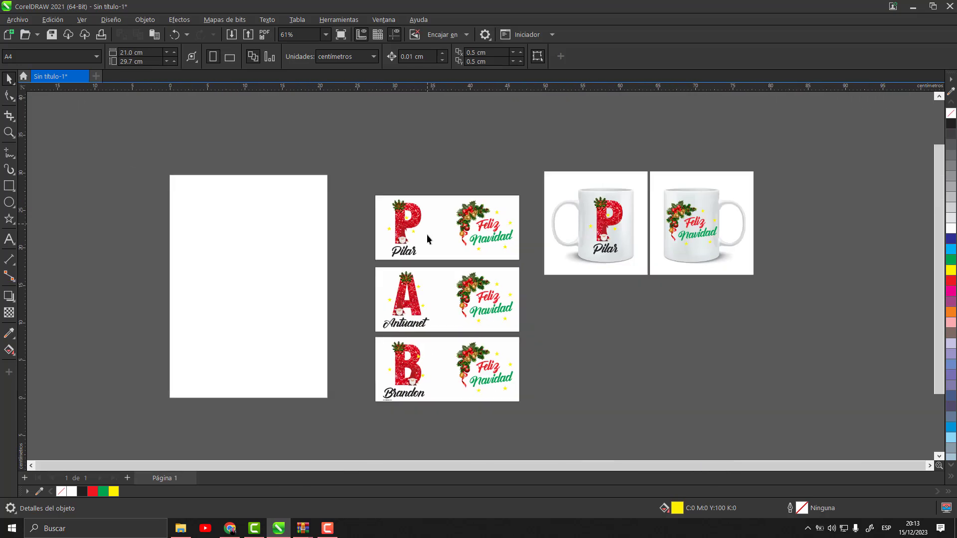
pyautogui.scroll(4, 418, 297)
pyautogui.scroll(-4, 419, 299)
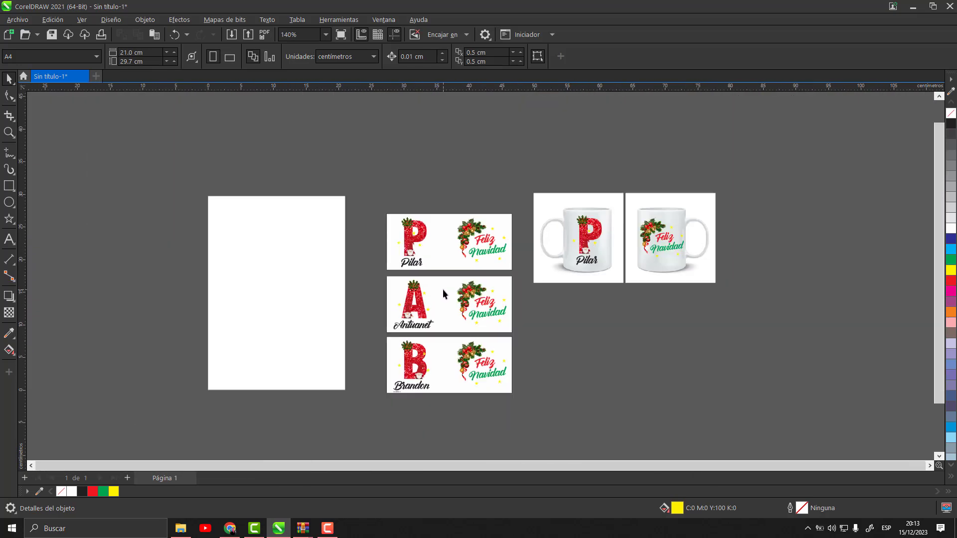
pyautogui.scroll(4, 437, 374)
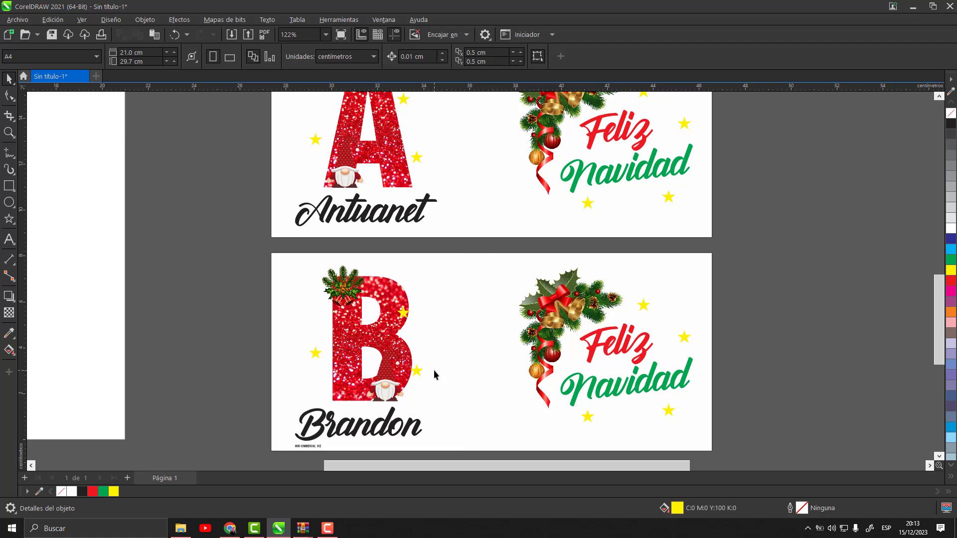
pyautogui.scroll(-4, 435, 375)
# Move both decorated mug mockups together about 17.5 cm right and 10.5 cm down, away from the three designs.
pyautogui.moveTo(701, 270); pyautogui.dragTo(722, 268)
pyautogui.moveTo(613, 204); pyautogui.dragTo(728, 273)
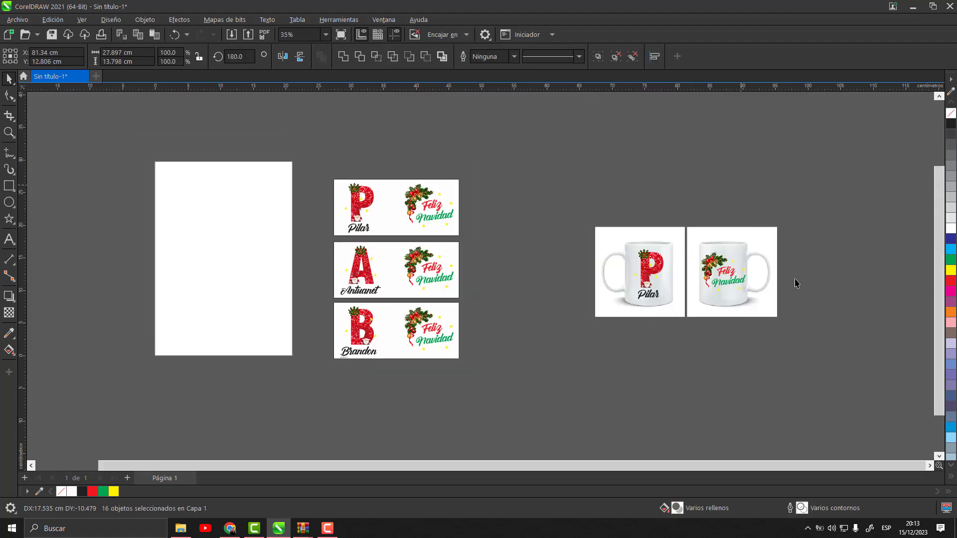
pyautogui.click(797, 285)
pyautogui.scroll(5, 797, 285)
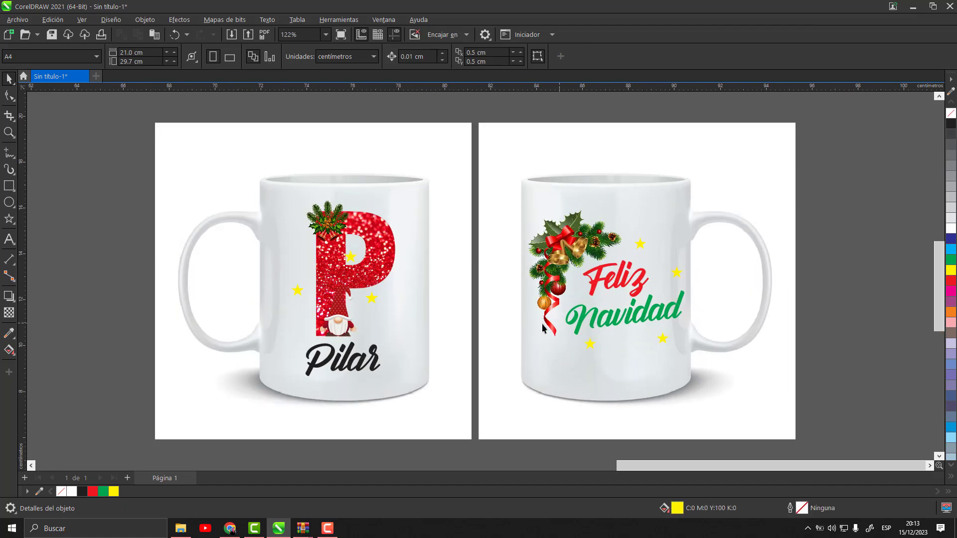